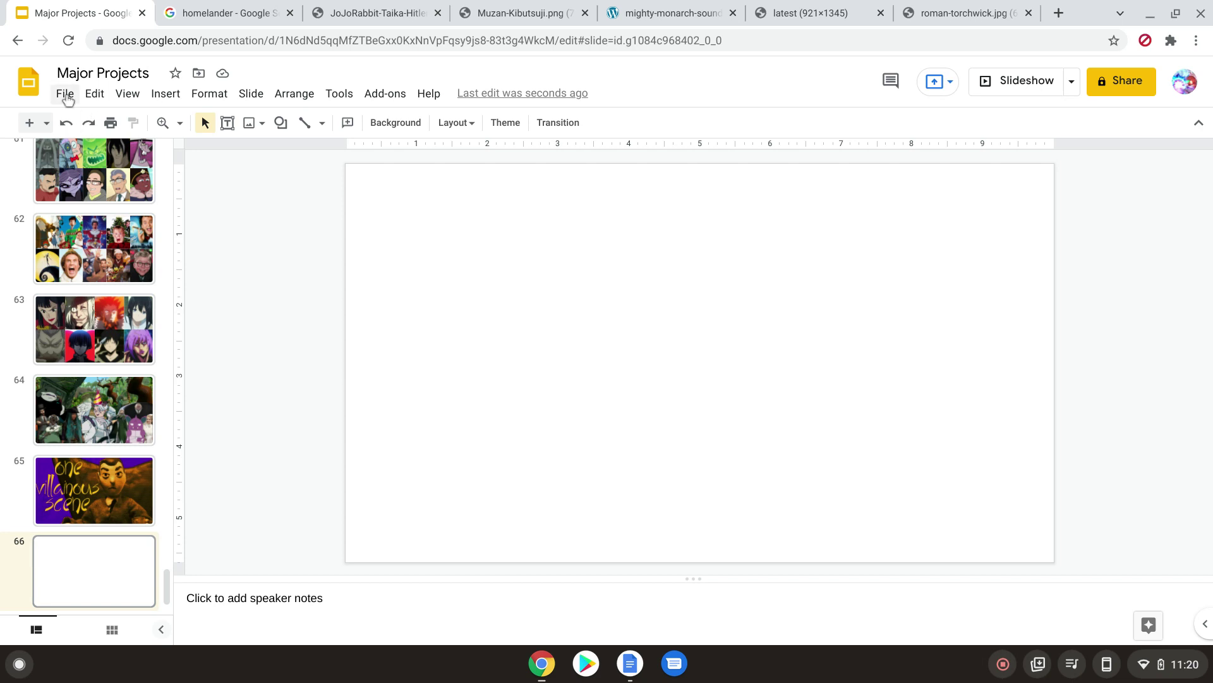
# Bring up the Insert > Table size grid on the blank slide 66.
pyautogui.click(162, 95)
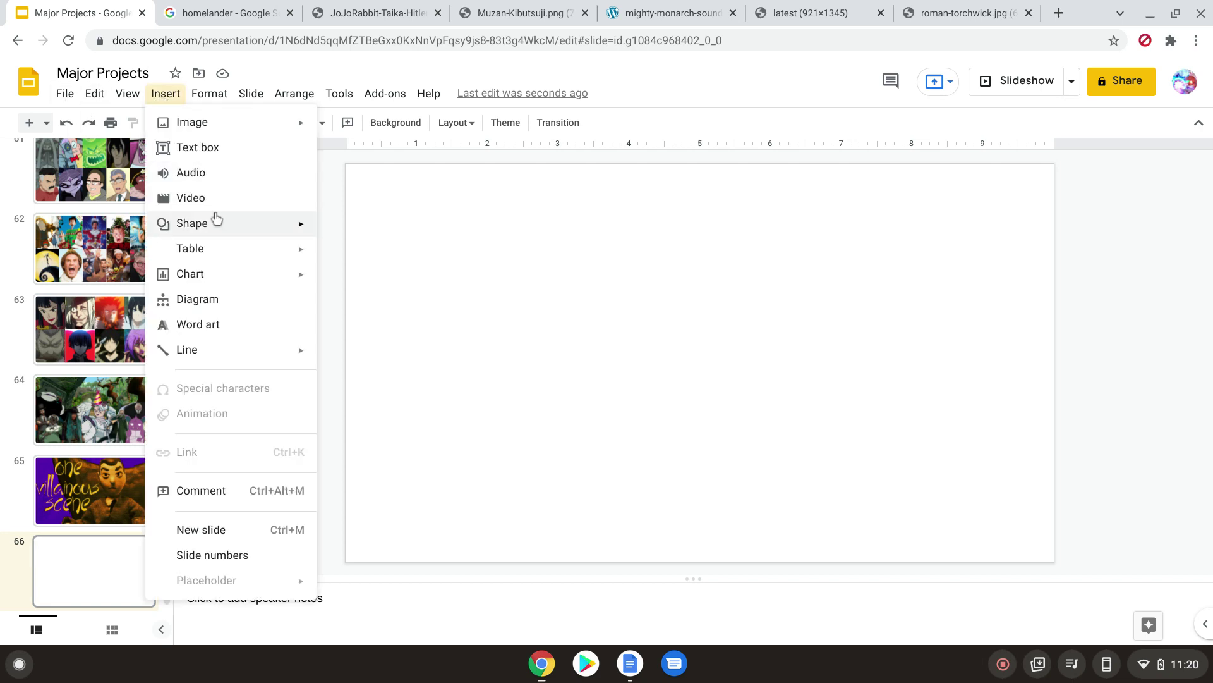
pyautogui.moveTo(229, 252)
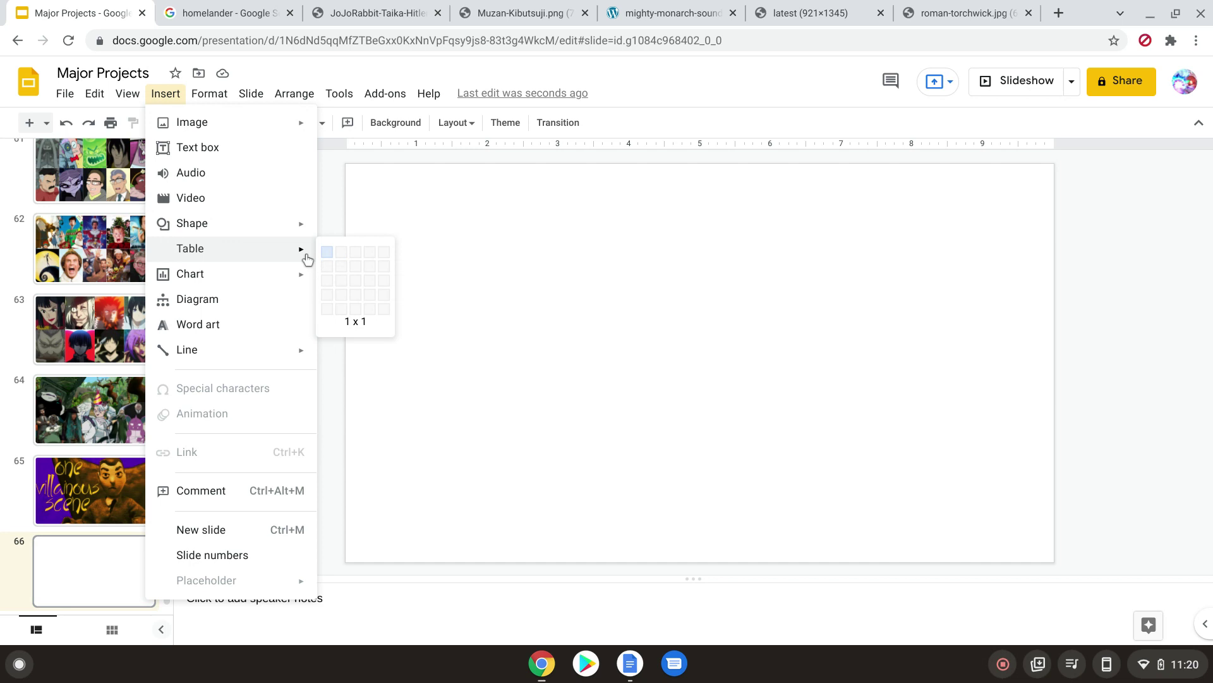
# Insert a 3 x 2 table and stretch it corner to corner across slide 66.
pyautogui.click(356, 264)
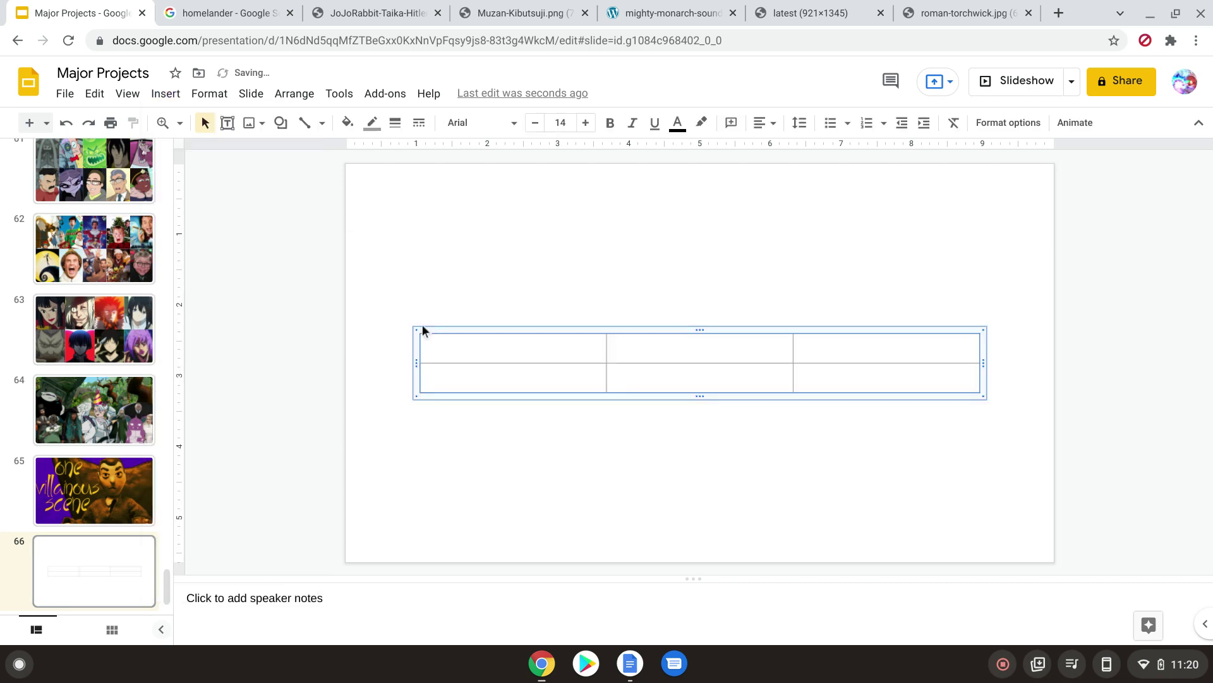
pyautogui.moveTo(415, 330); pyautogui.dragTo(348, 165)
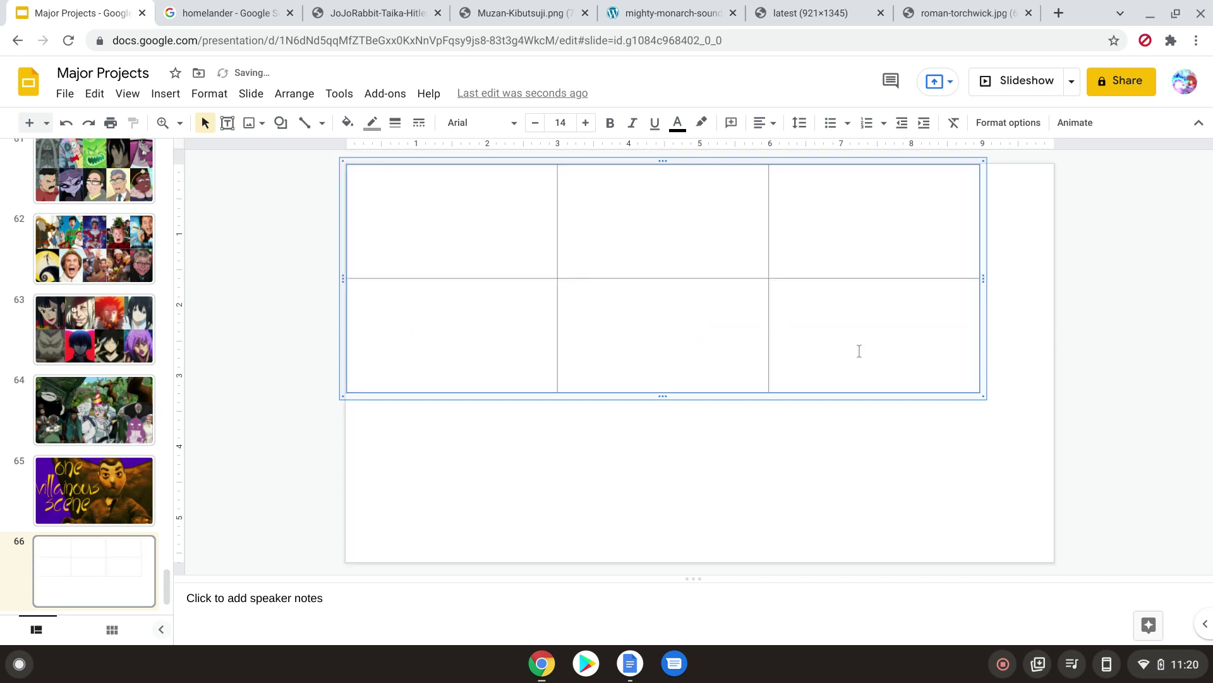
pyautogui.moveTo(986, 398); pyautogui.dragTo(1055, 564)
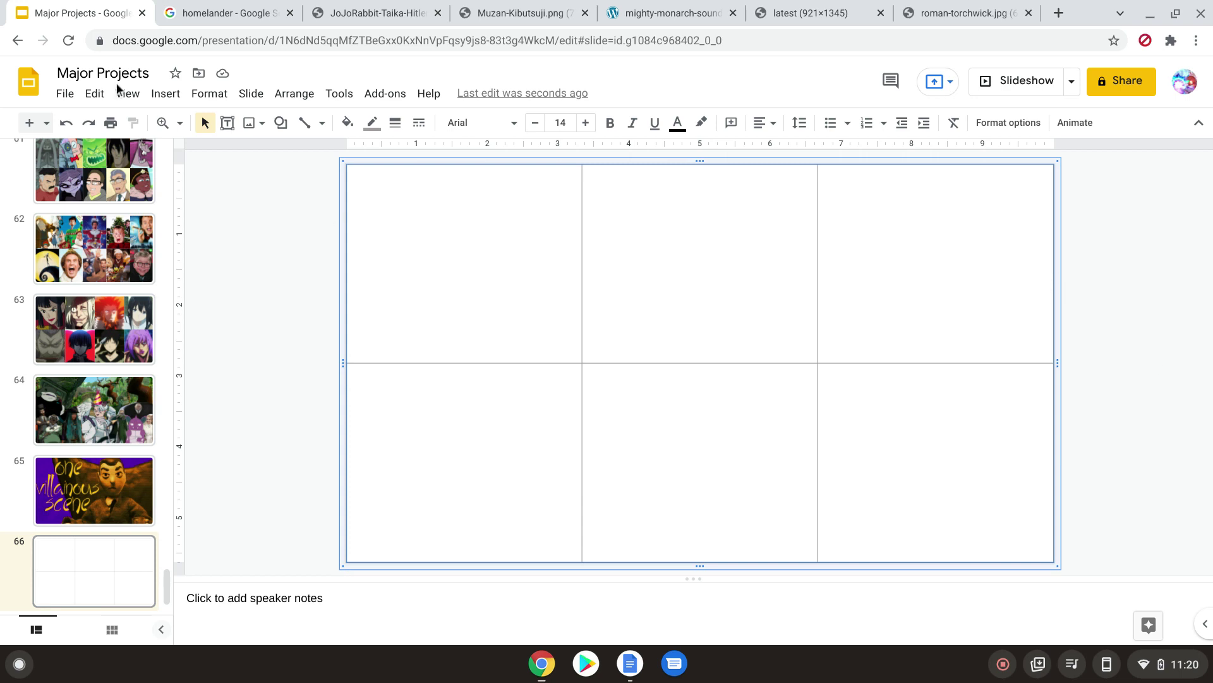
# Insert a 3 x 1 table and stretch it across the top half of the slide.
pyautogui.click(158, 98)
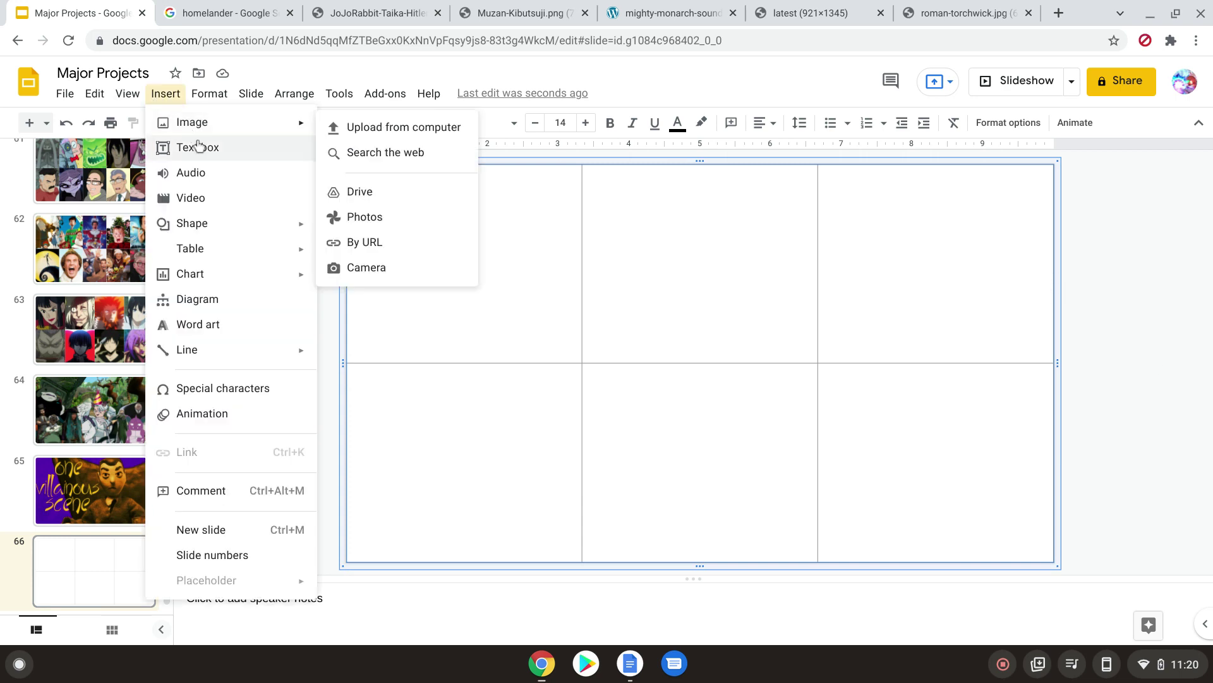
pyautogui.moveTo(305, 255)
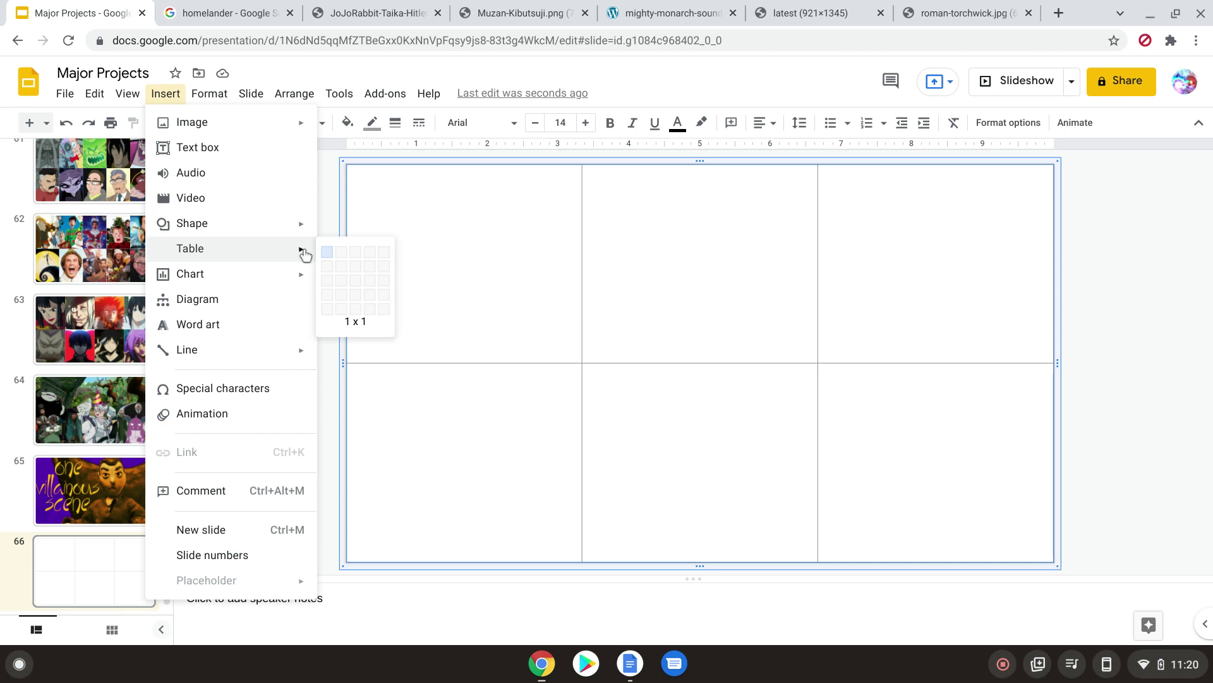
pyautogui.click(357, 251)
pyautogui.moveTo(482, 344); pyautogui.dragTo(407, 160)
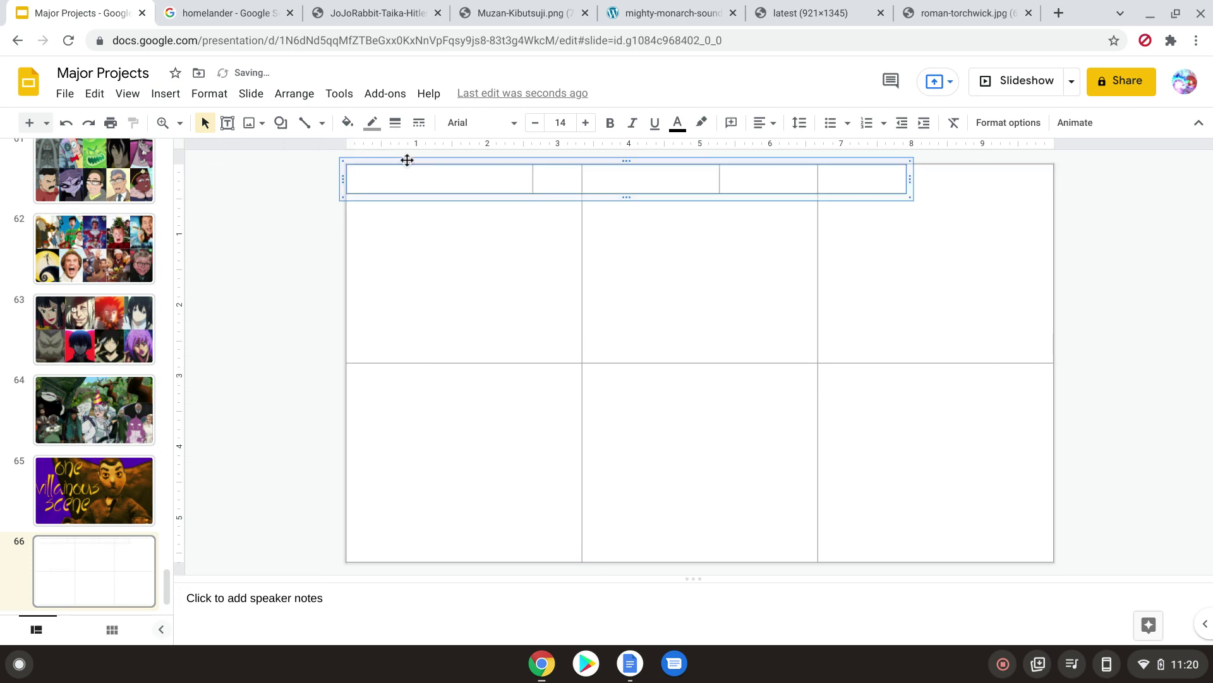
pyautogui.moveTo(911, 199); pyautogui.dragTo(1051, 363)
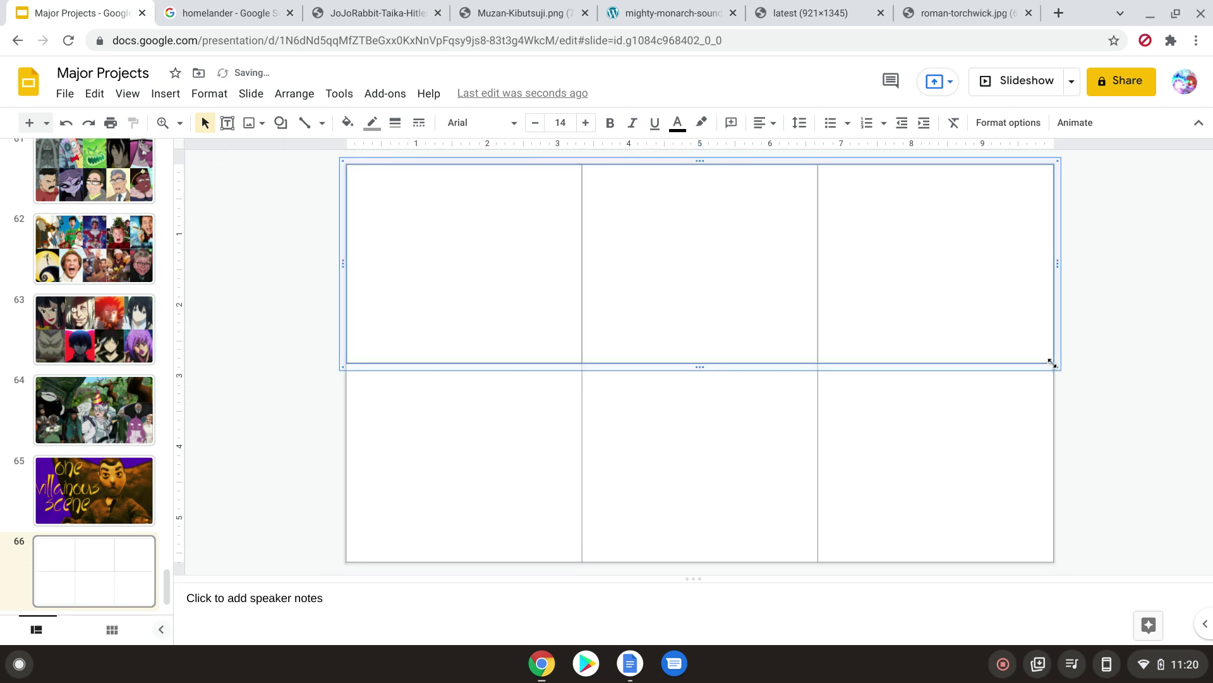
# Select the original full-slide grid, deselect it, and reopen the Insert menu.
pyautogui.click(1039, 542)
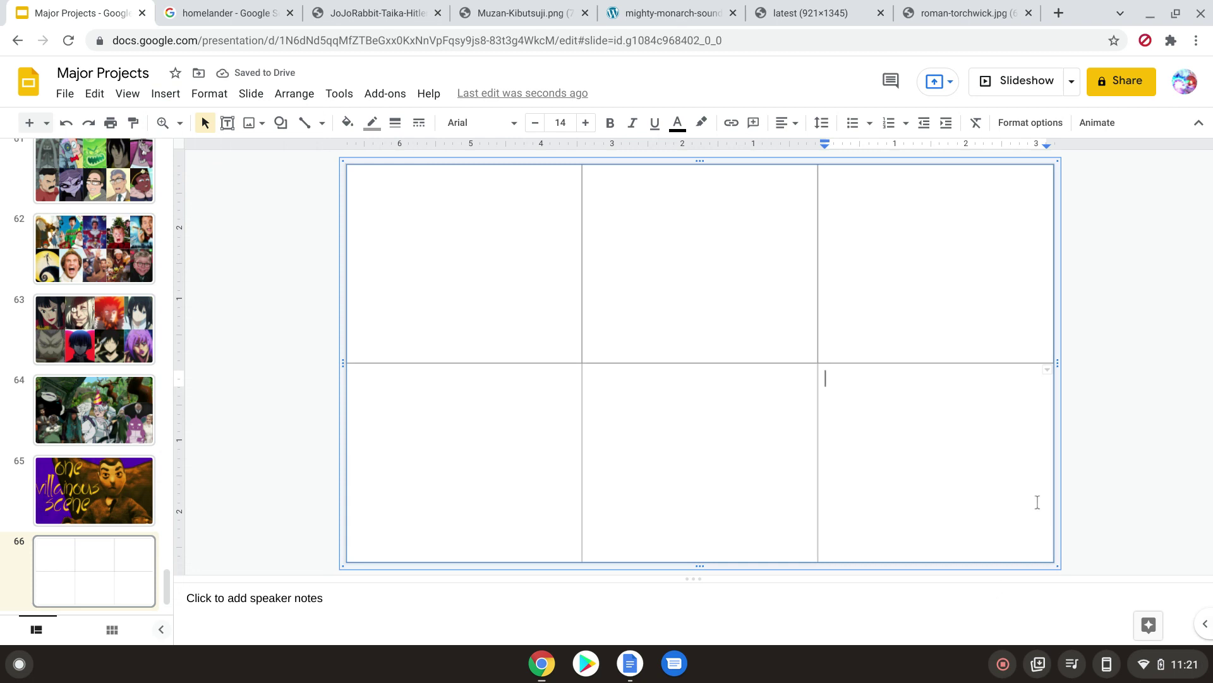
pyautogui.click(1056, 495)
pyautogui.click(1055, 494)
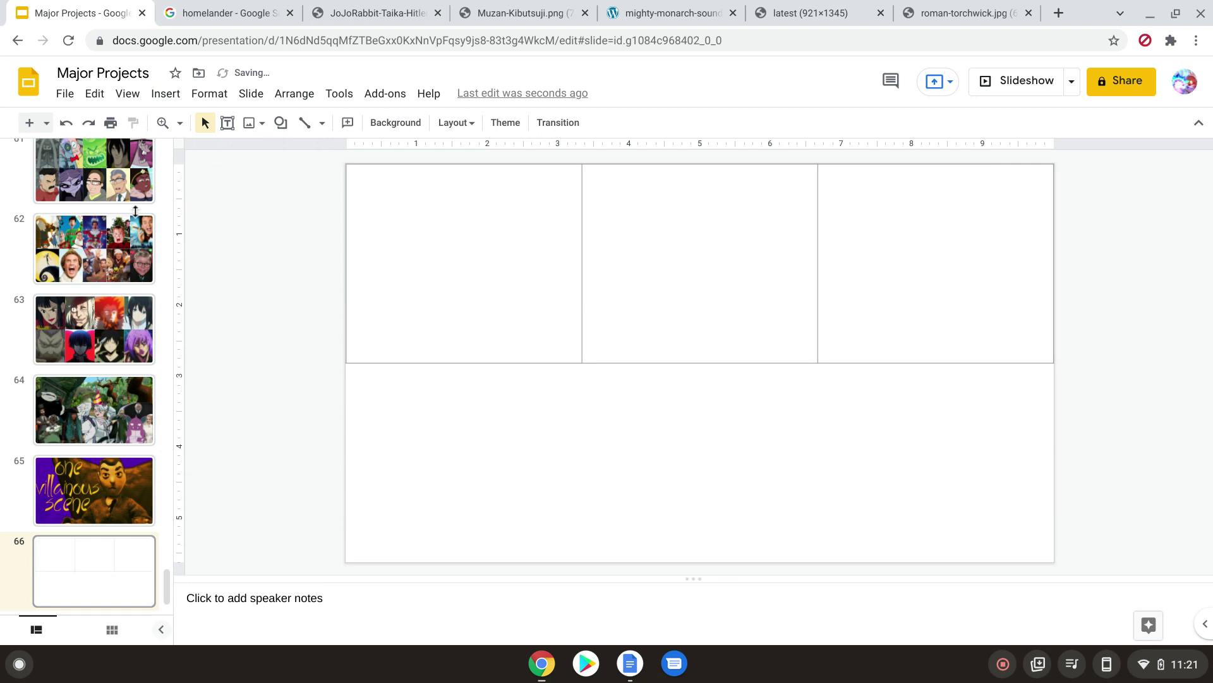
pyautogui.click(164, 95)
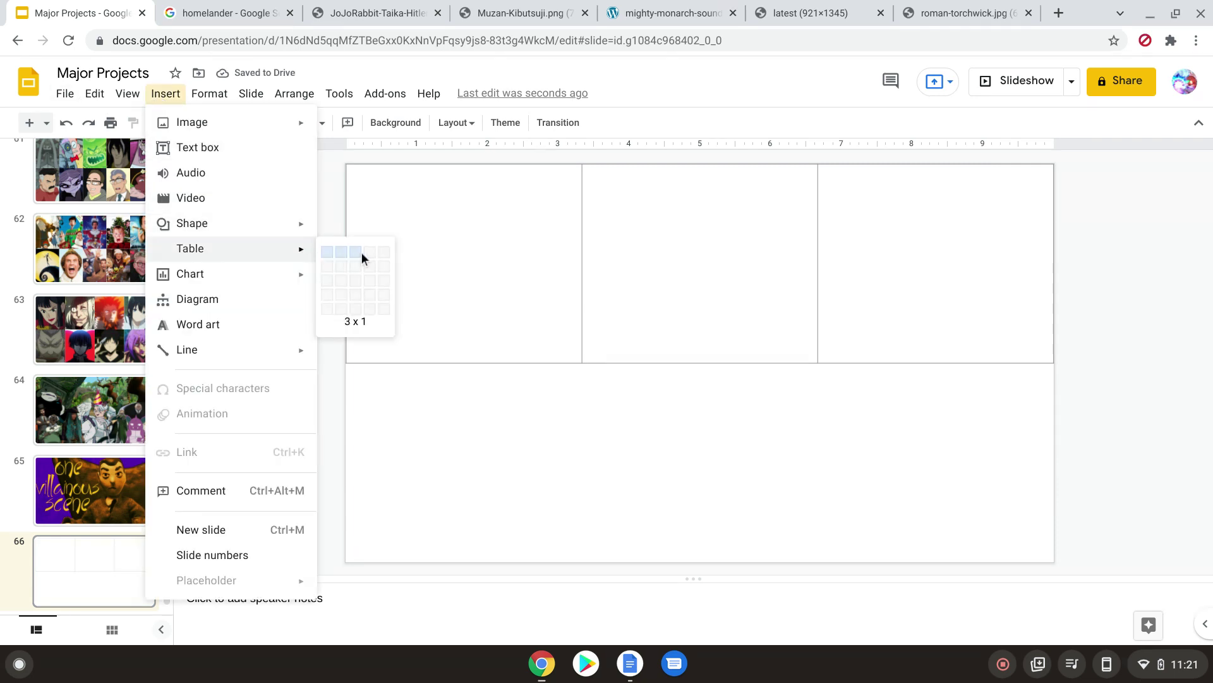
# Insert a 4 x 1 table and stretch it over the bottom half of the slide.
pyautogui.click(368, 252)
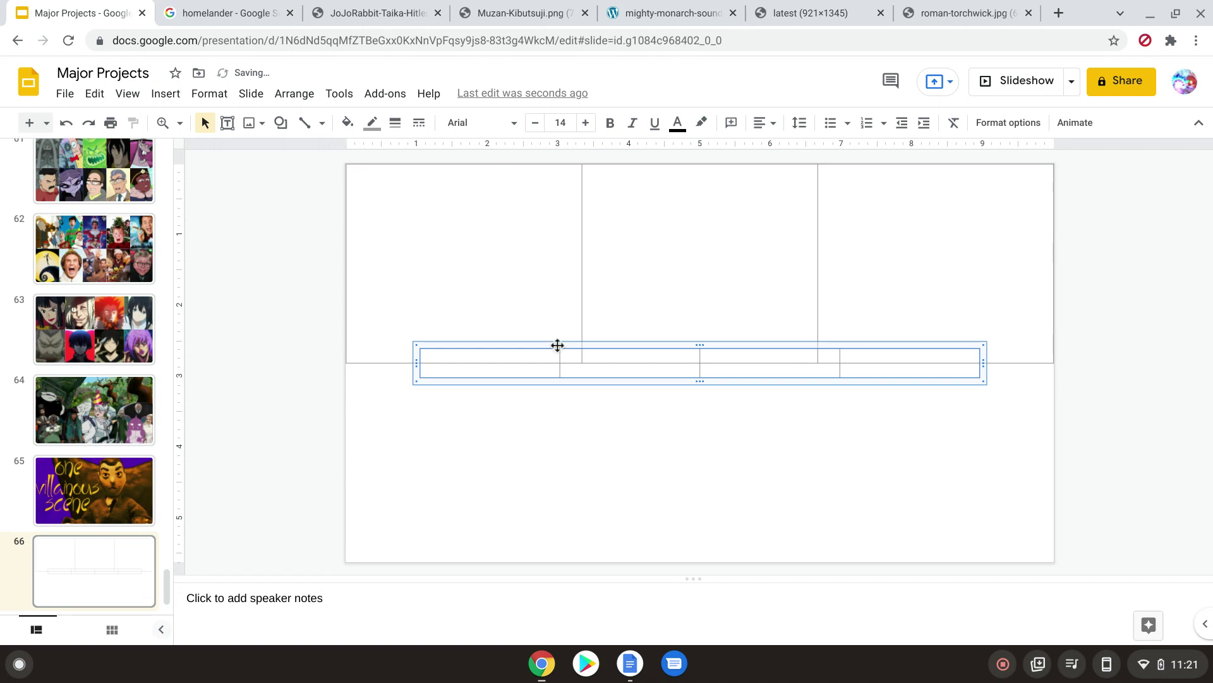
pyautogui.moveTo(549, 350); pyautogui.dragTo(499, 358)
pyautogui.moveTo(910, 397); pyautogui.dragTo(1056, 564)
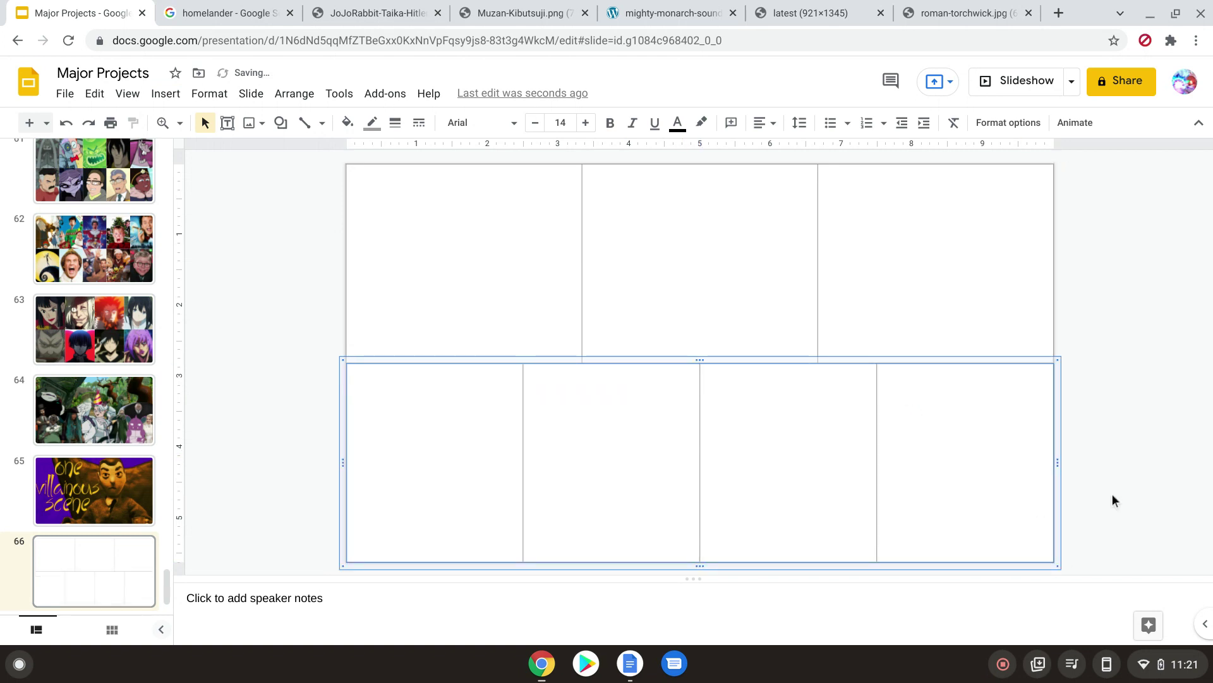
pyautogui.click(1116, 435)
# Undo five times to restore the full-slide 3 x 2 grid, then deselect it.
pyautogui.click(65, 123)
pyautogui.click(66, 123)
pyautogui.click(66, 123)
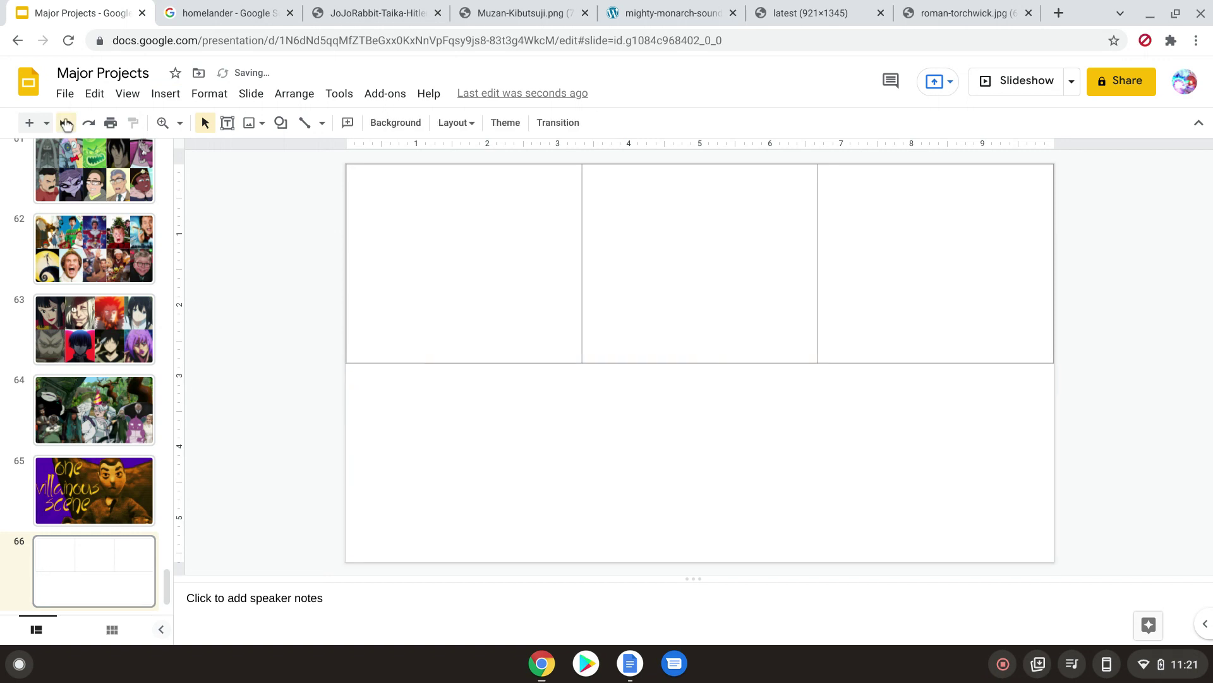
pyautogui.click(66, 123)
pyautogui.click(66, 122)
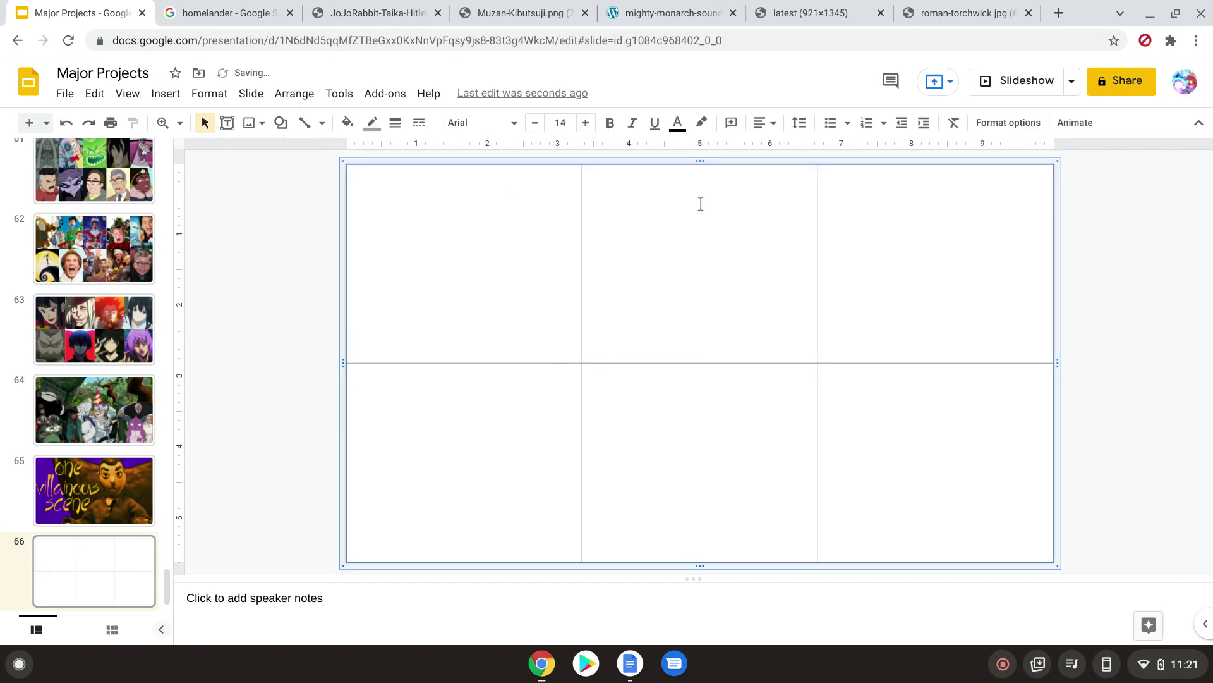
pyautogui.click(1109, 283)
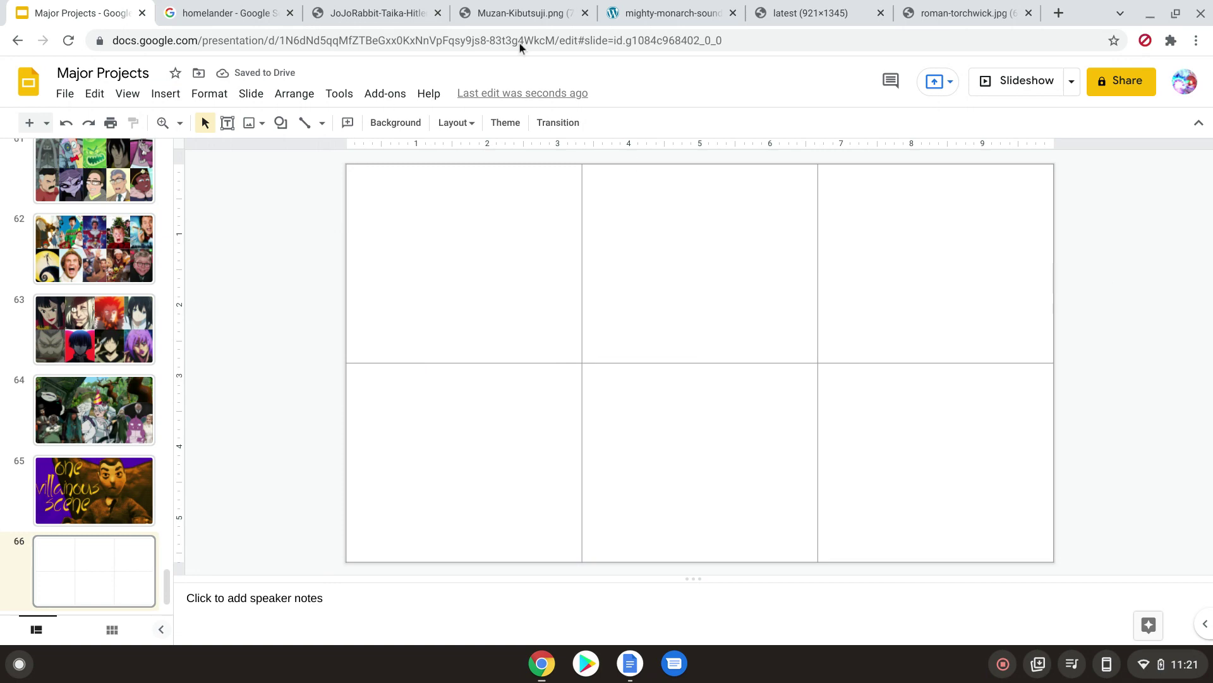
# Drop the Homelander image at the top-left and crop it to fill the top-left cell.
pyautogui.click(229, 8)
pyautogui.moveTo(387, 3); pyautogui.dragTo(506, 229)
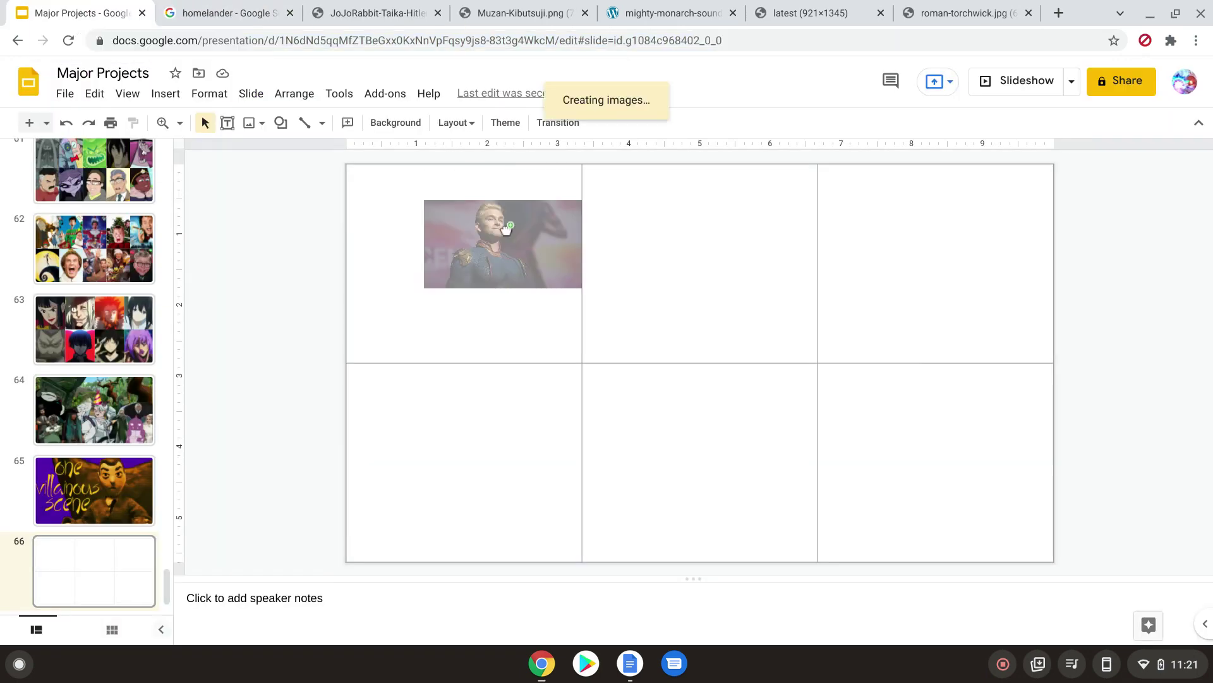
pyautogui.moveTo(571, 287); pyautogui.dragTo(419, 225)
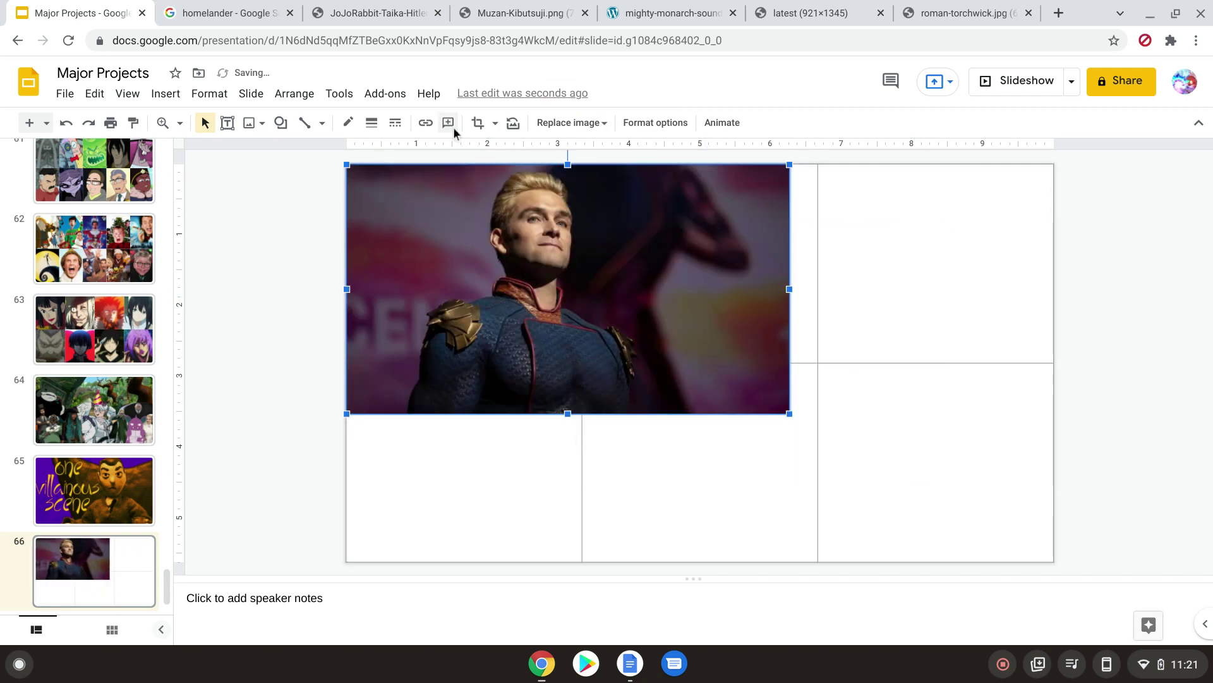
pyautogui.click(478, 123)
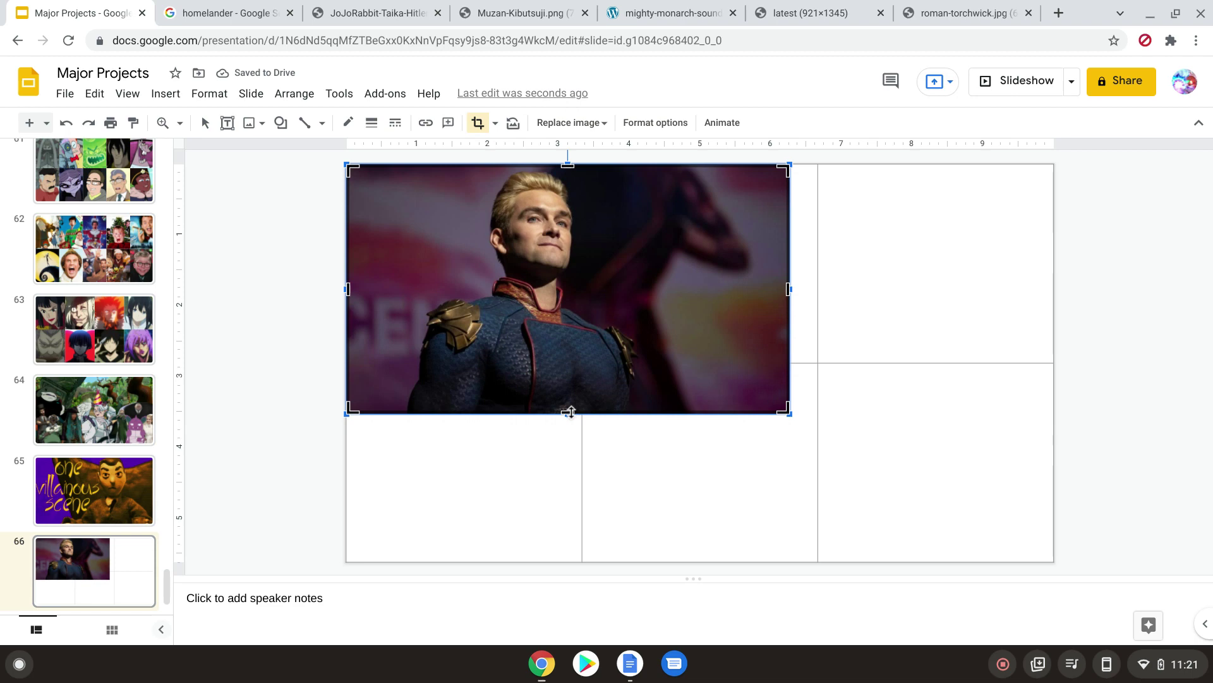
pyautogui.moveTo(570, 410); pyautogui.dragTo(578, 361)
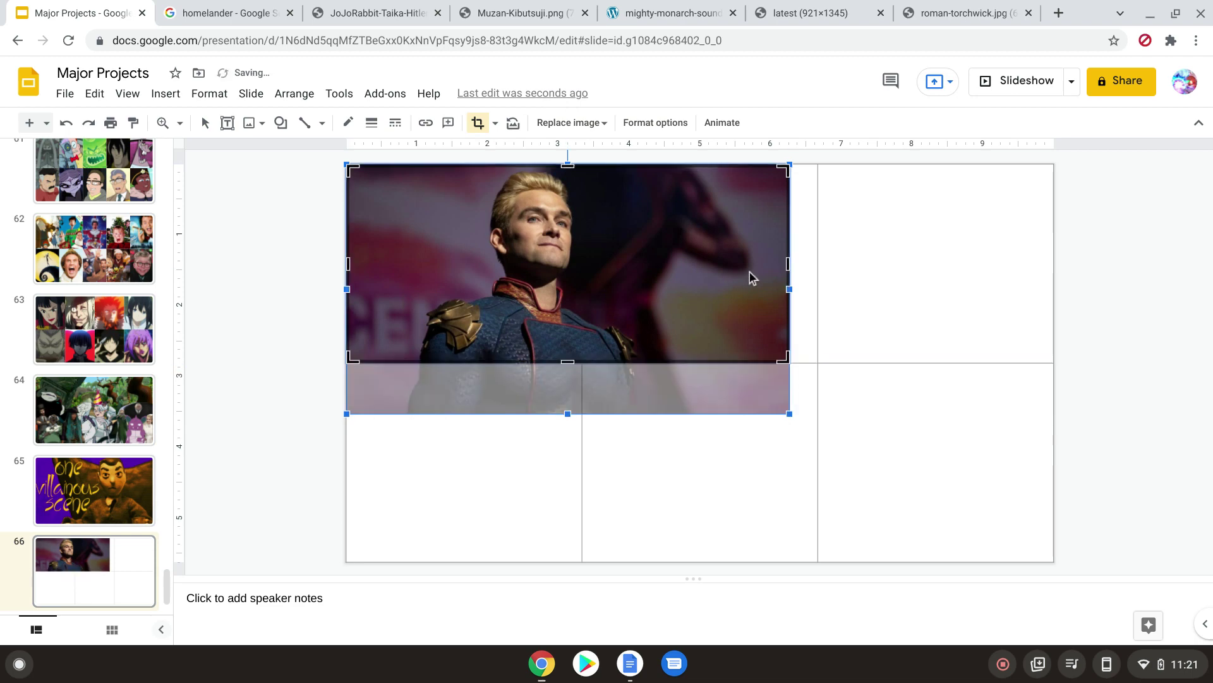
pyautogui.moveTo(788, 264); pyautogui.dragTo(463, 283)
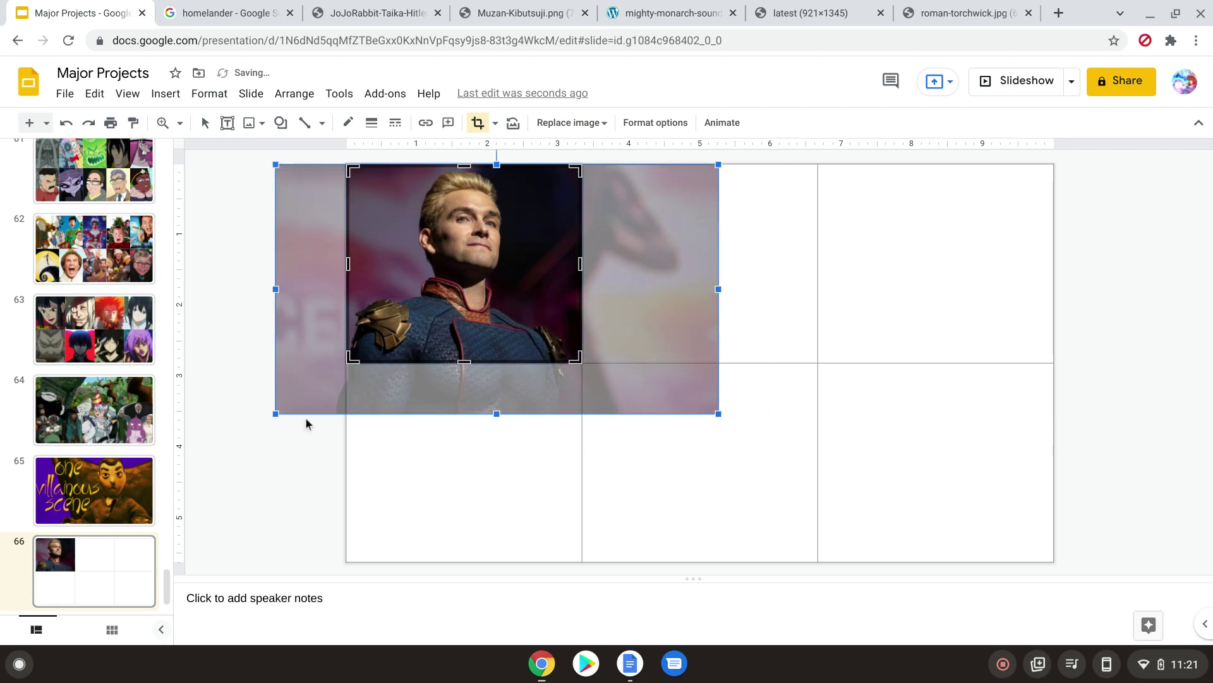
pyautogui.press('Return')
# Bring the Jojo Rabbit photo from its browser tab onto slide 66.
pyautogui.click(291, 457)
pyautogui.click(378, 12)
pyautogui.moveTo(727, 288); pyautogui.dragTo(715, 240)
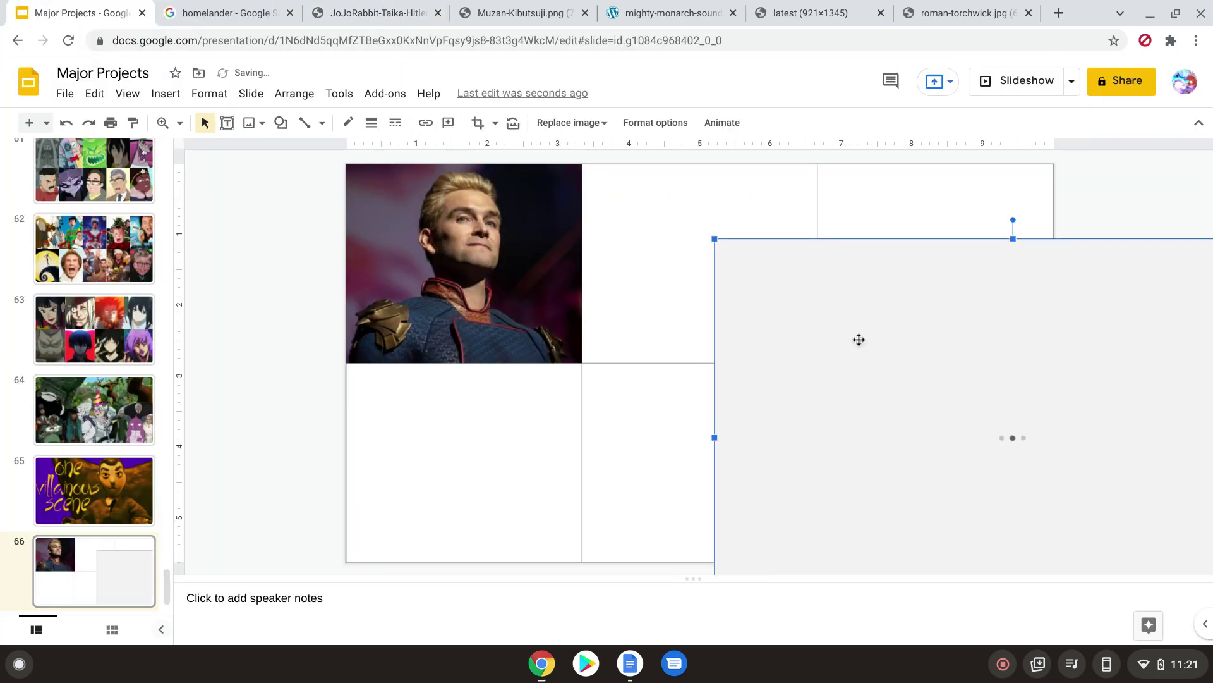
# Move, shrink and crop the Jojo Rabbit photo to fill the top-middle cell.
pyautogui.moveTo(756, 293); pyautogui.dragTo(725, 269)
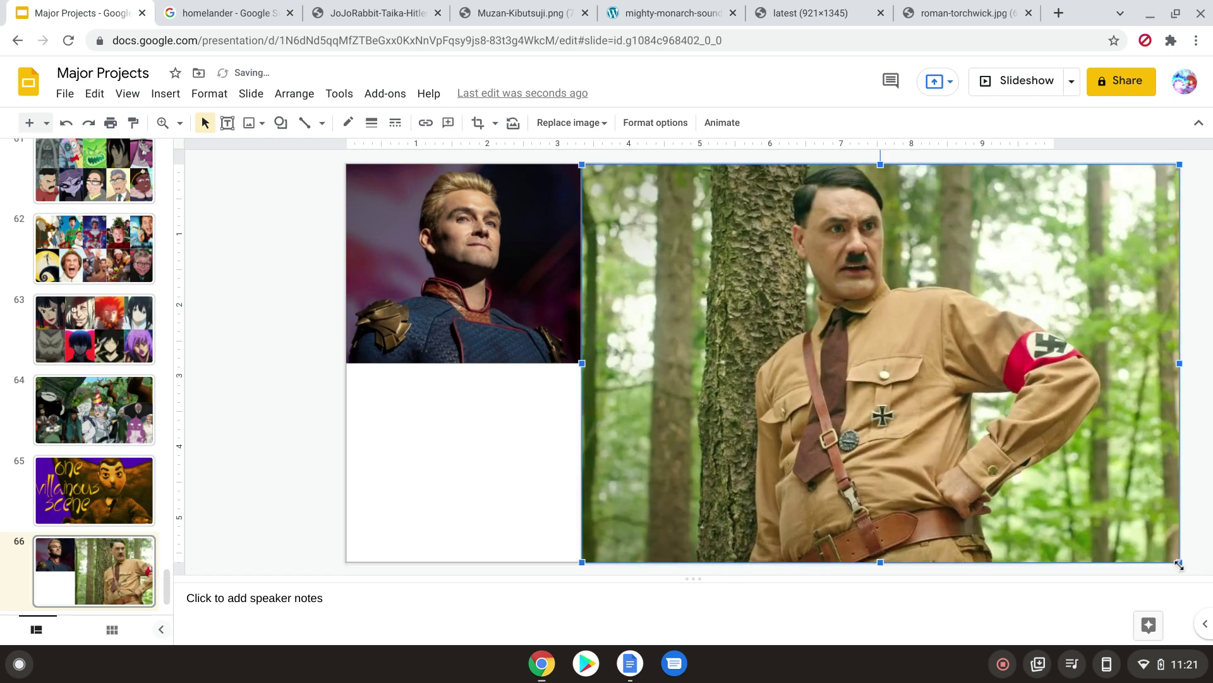
pyautogui.moveTo(1176, 562); pyautogui.dragTo(983, 452)
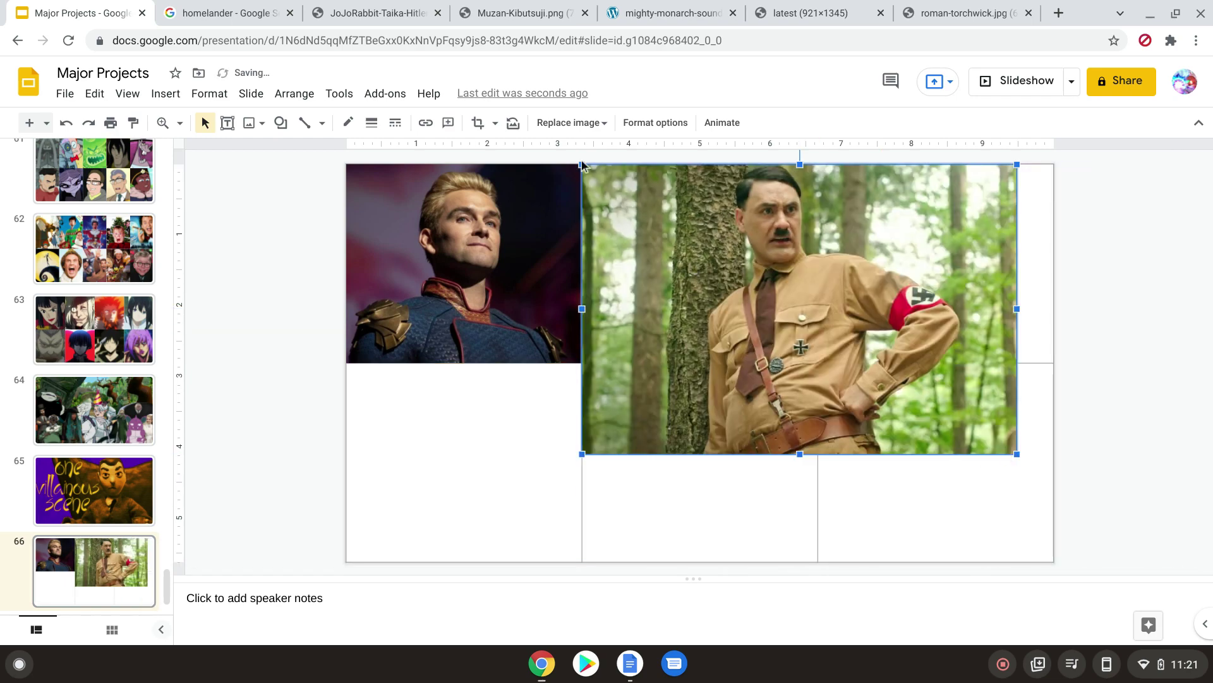
pyautogui.click(479, 125)
pyautogui.moveTo(799, 452); pyautogui.dragTo(773, 363)
pyautogui.moveTo(869, 290); pyautogui.dragTo(755, 289)
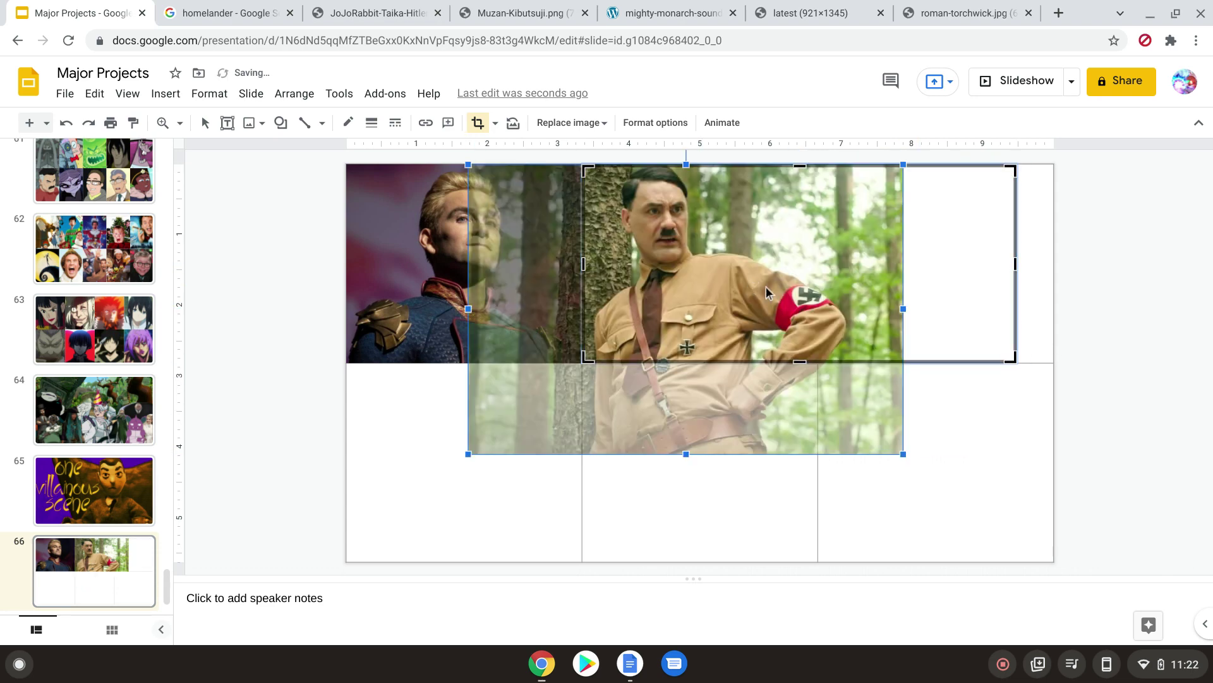
pyautogui.moveTo(1015, 264); pyautogui.dragTo(818, 305)
pyautogui.click(1052, 280)
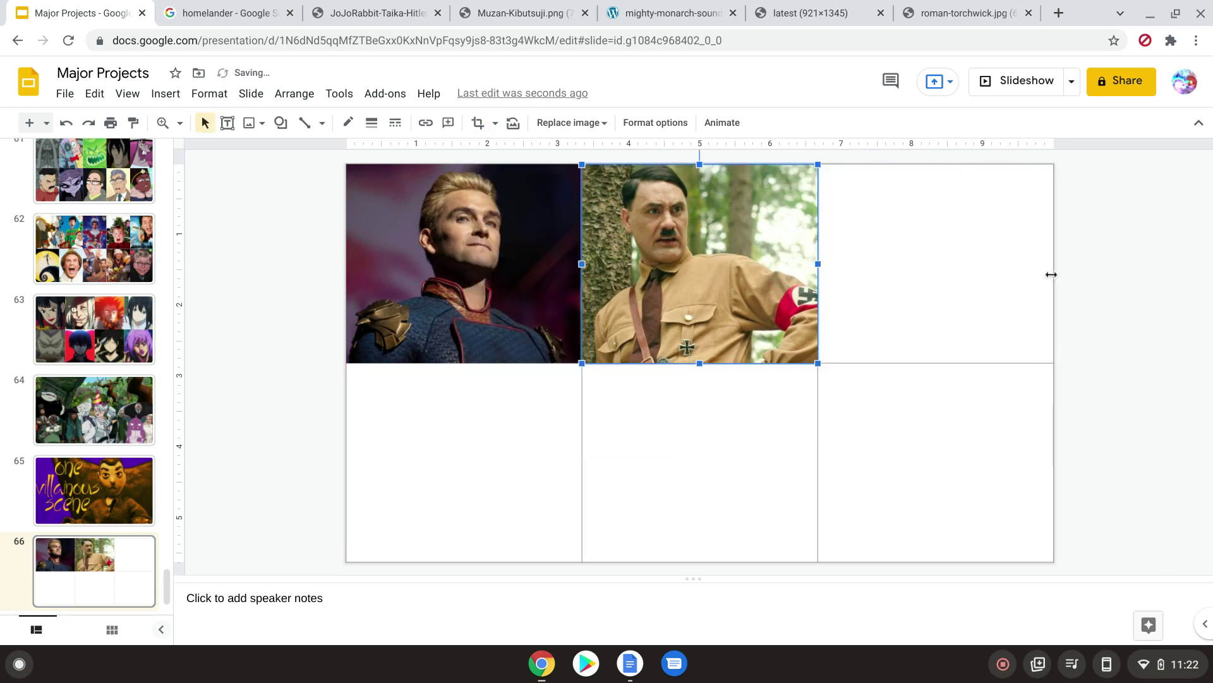
# Drag the Muzan image from its browser tab onto the slide's top-right cell.
pyautogui.click(553, 15)
pyautogui.moveTo(412, 192); pyautogui.dragTo(984, 266)
pyautogui.moveTo(1046, 349); pyautogui.dragTo(883, 252)
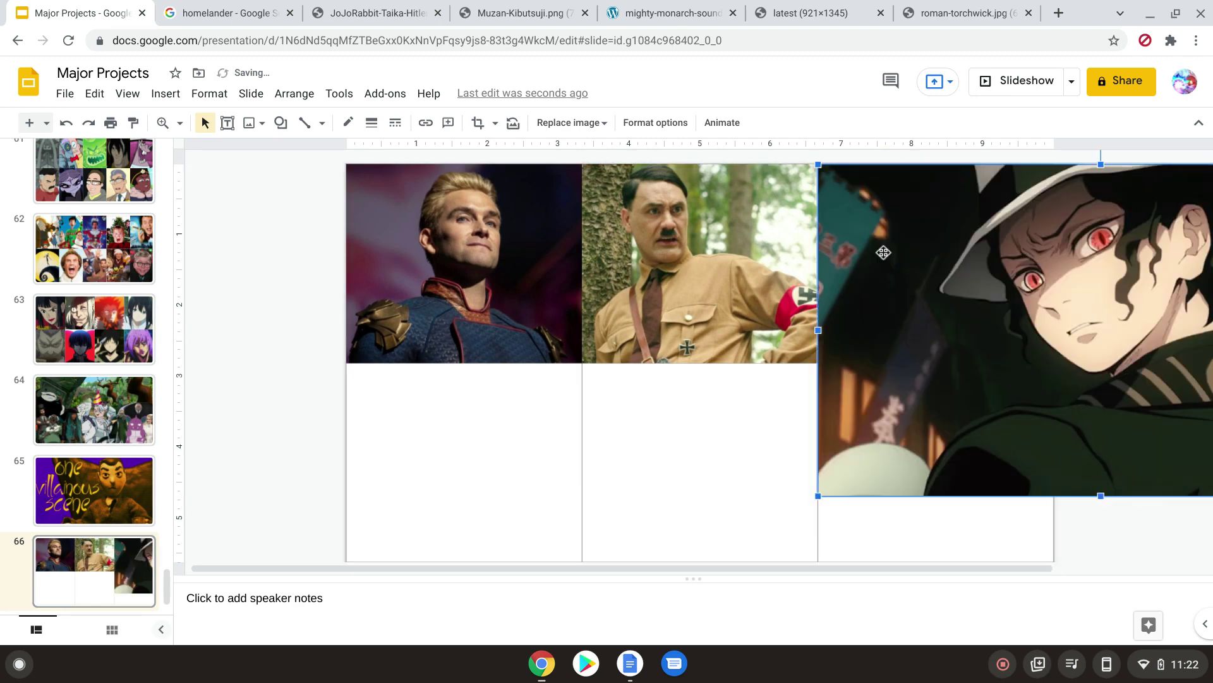
# Shrink the Muzan image and crop its right side, centering the character in the top-right cell.
pyautogui.hscroll(3, 847, 311)
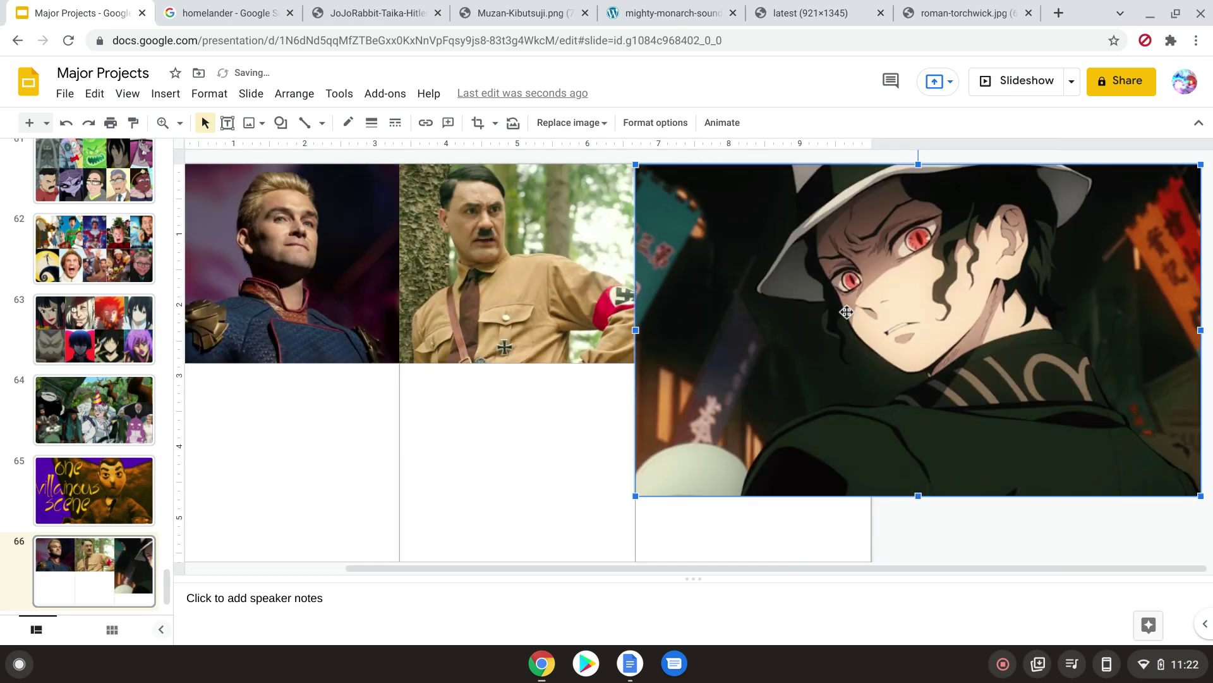
pyautogui.moveTo(1201, 496); pyautogui.dragTo(947, 365)
pyautogui.click(478, 123)
pyautogui.moveTo(971, 272); pyautogui.dragTo(871, 284)
pyautogui.moveTo(800, 298); pyautogui.dragTo(738, 299)
pyautogui.press('Escape')
pyautogui.click(962, 280)
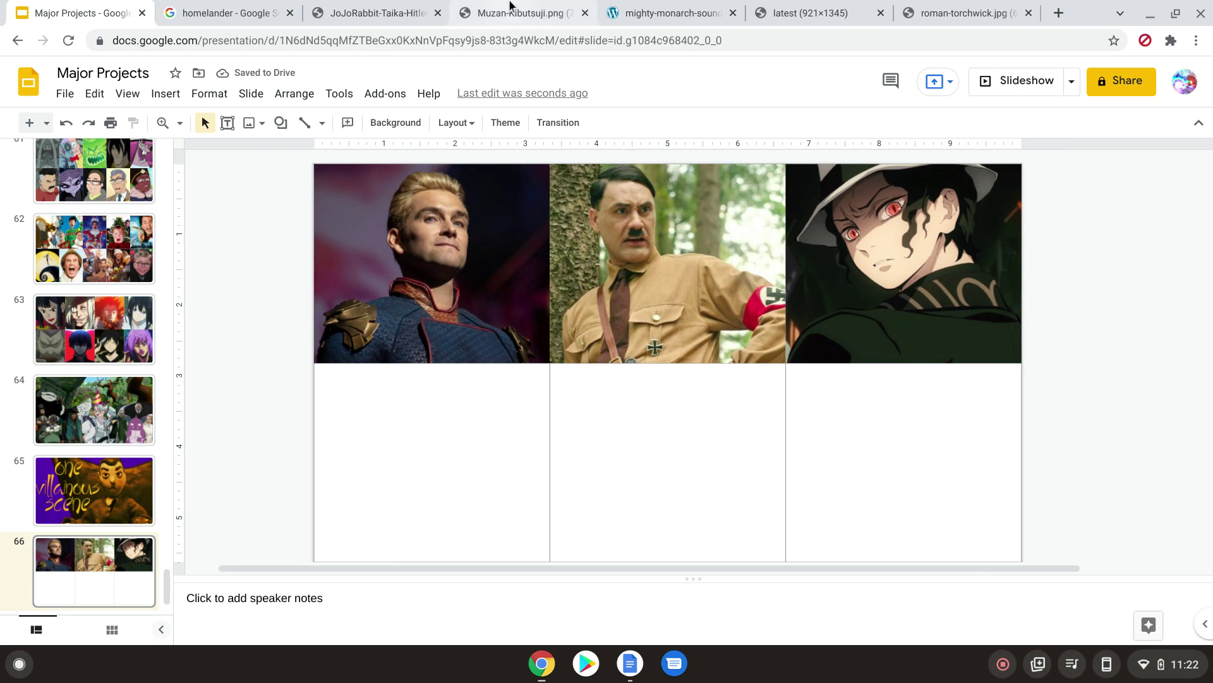
# Drag the Monarch image from its browser tab into the slide's bottom-left corner.
pyautogui.click(638, 13)
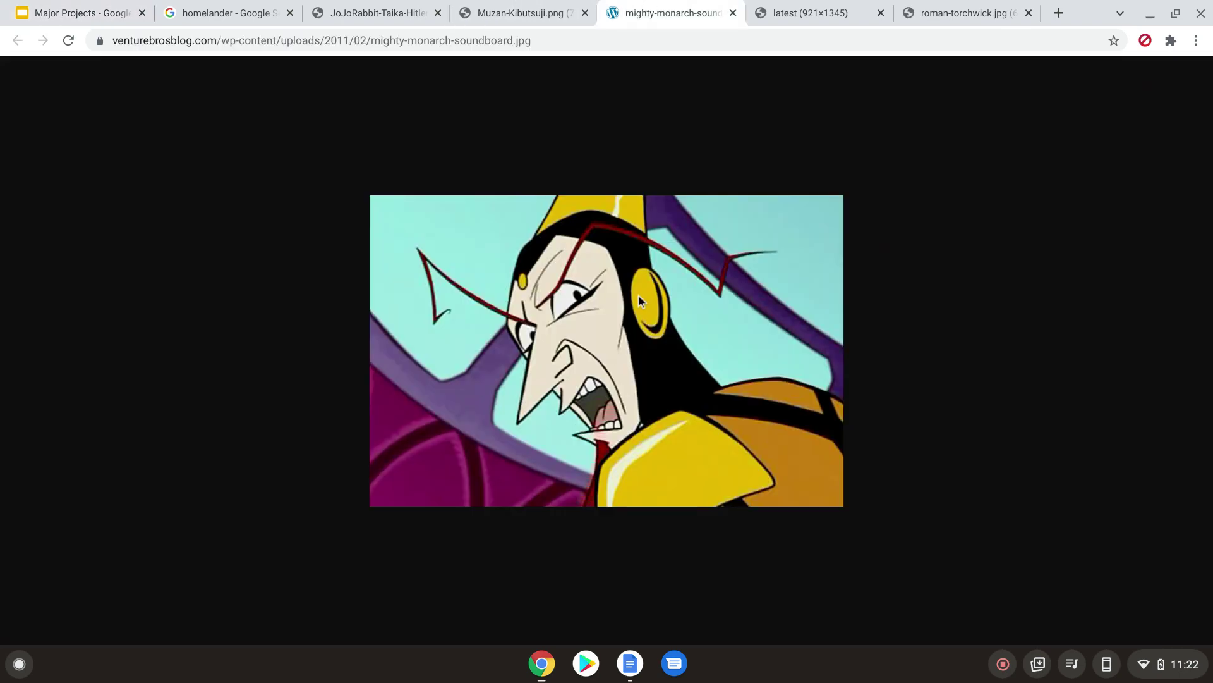
pyautogui.moveTo(606, 299); pyautogui.dragTo(439, 445)
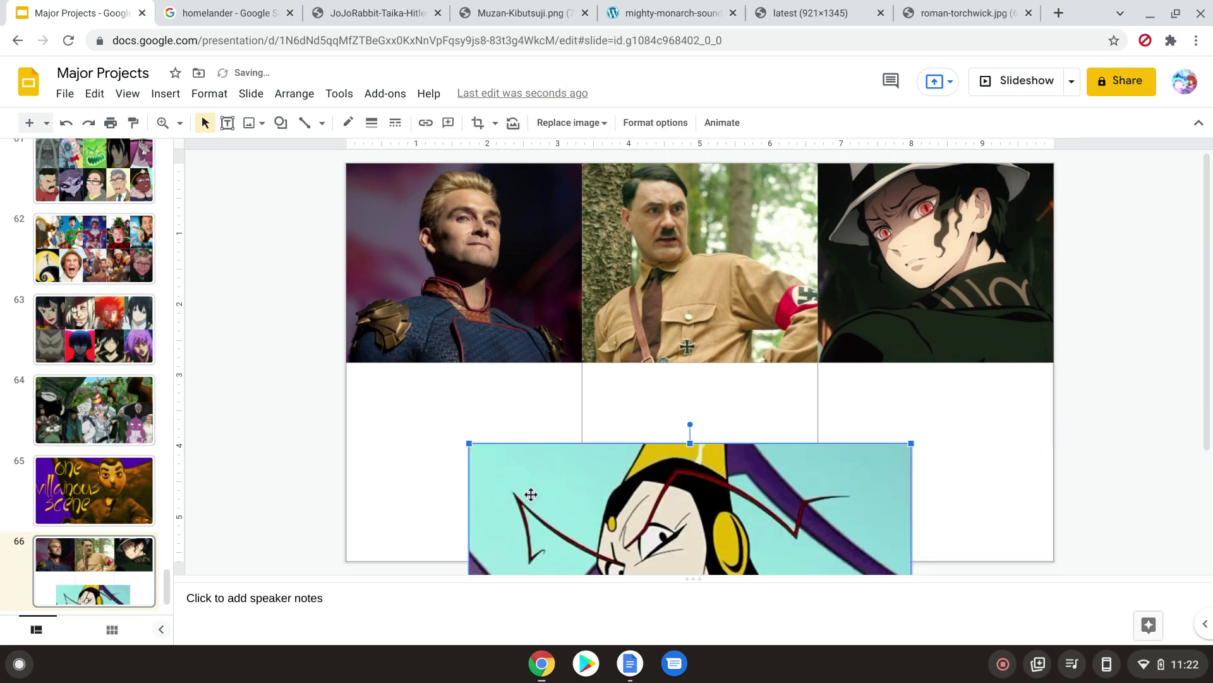
pyautogui.moveTo(506, 478); pyautogui.dragTo(414, 418)
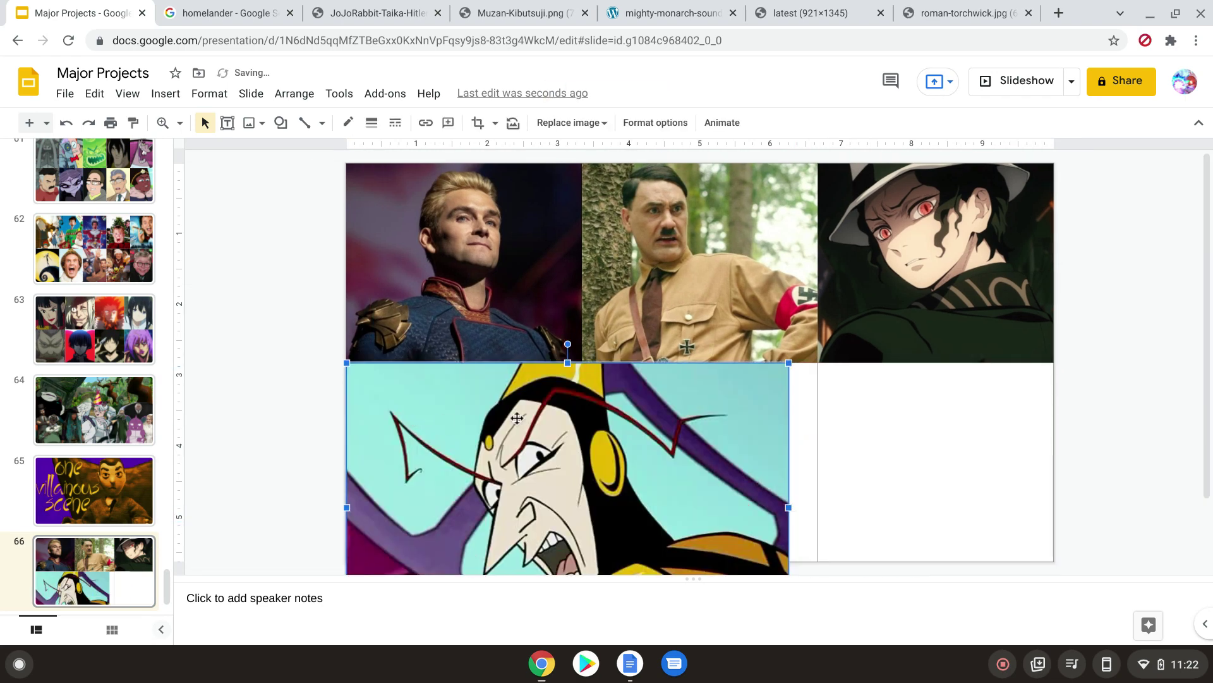
pyautogui.scroll(-2, 722, 485)
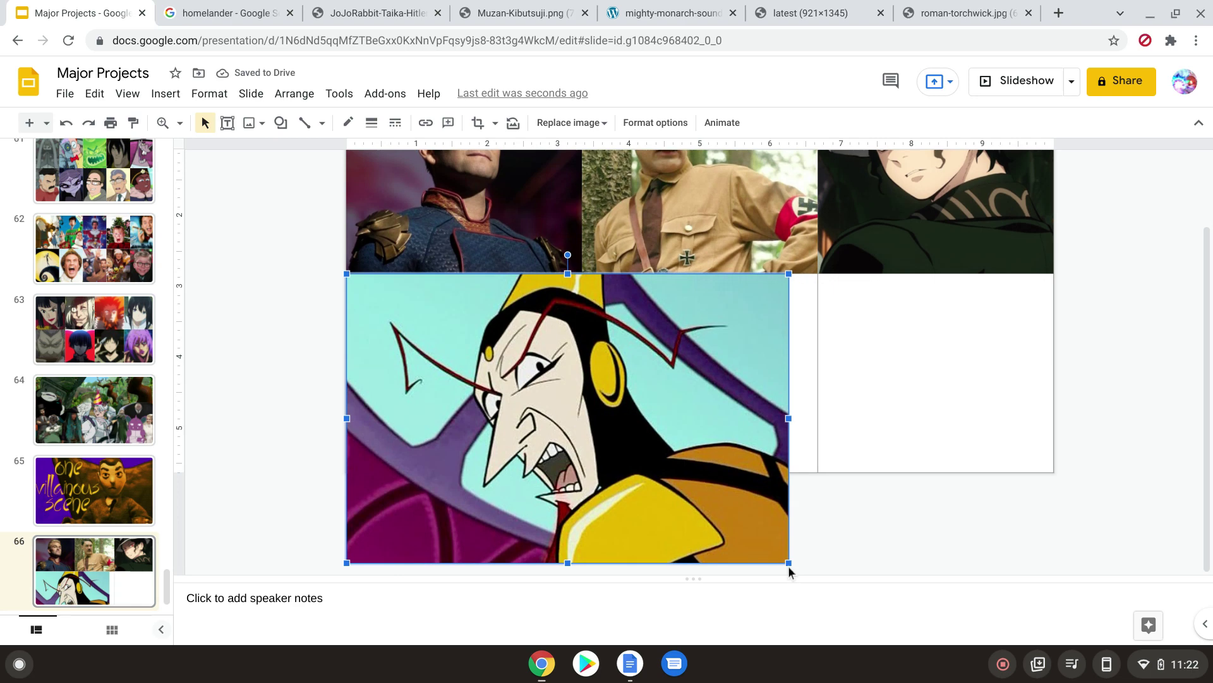
# Shrink the Monarch image to the cell height and crop it to the bottom-left cell width.
pyautogui.moveTo(788, 564); pyautogui.dragTo(639, 470)
pyautogui.click(478, 123)
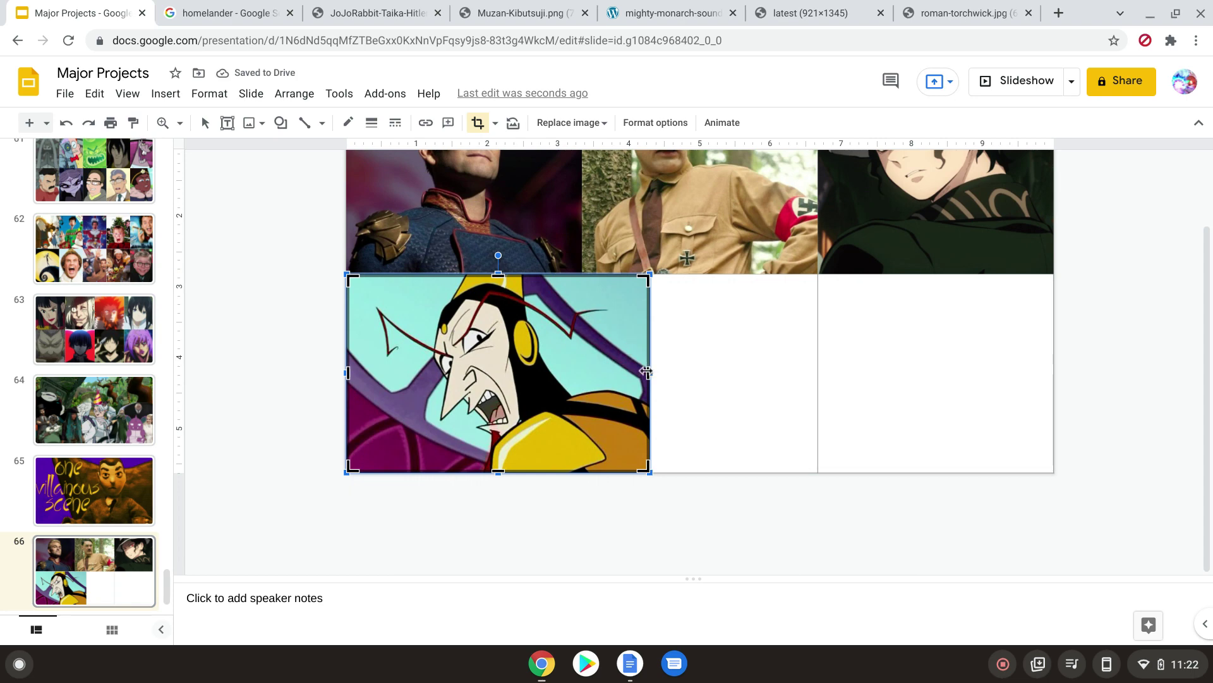
pyautogui.moveTo(588, 359); pyautogui.dragTo(472, 369)
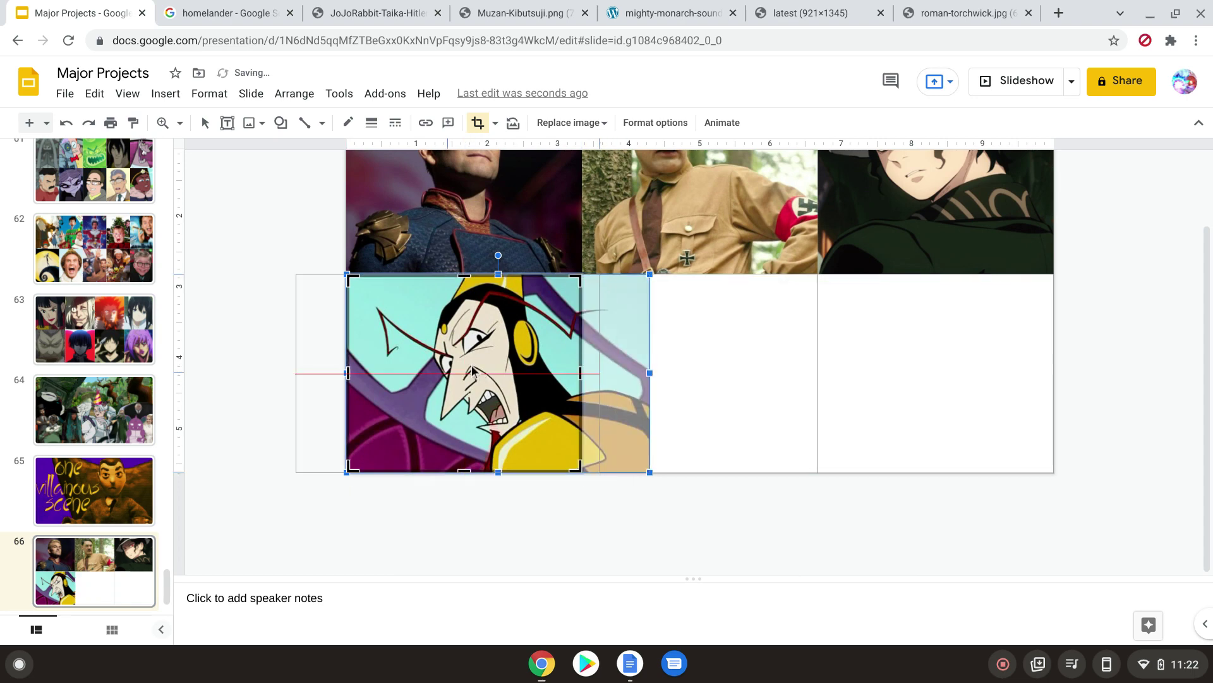
pyautogui.click(291, 217)
pyautogui.click(851, 6)
# Drag the Nega Scott image onto the slide, into the bottom-middle cell, and shrink it.
pyautogui.moveTo(595, 263); pyautogui.dragTo(706, 381)
pyautogui.moveTo(767, 425); pyautogui.dragTo(641, 314)
pyautogui.scroll(-3, 779, 352)
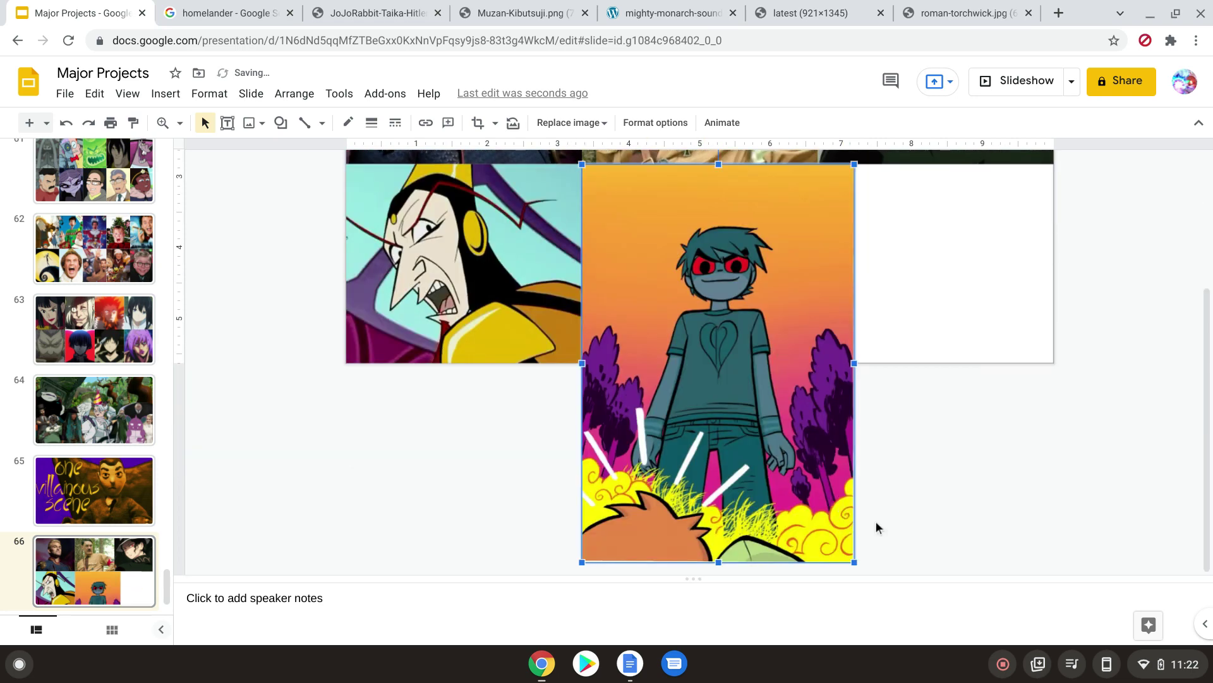
pyautogui.moveTo(854, 563); pyautogui.dragTo(801, 510)
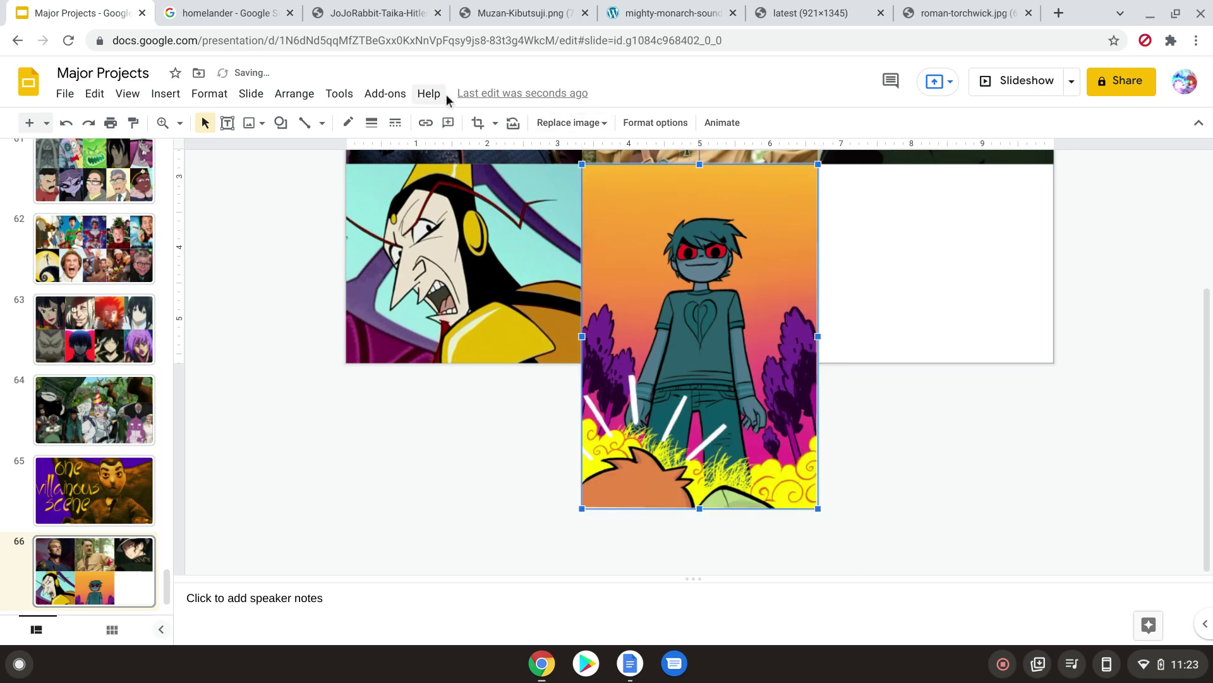
# Crop Nega Scott to the bottom-middle cell framing the face, then drag in the Roman Torchwick image.
pyautogui.click(477, 123)
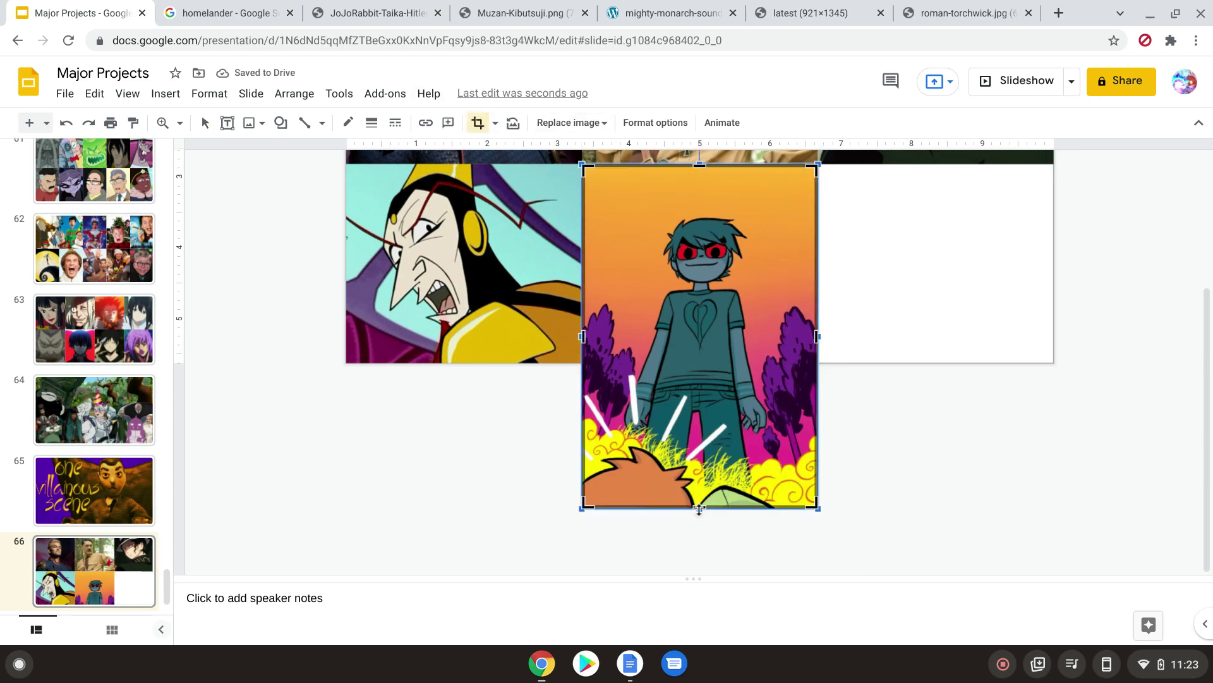
pyautogui.moveTo(699, 505); pyautogui.dragTo(710, 362)
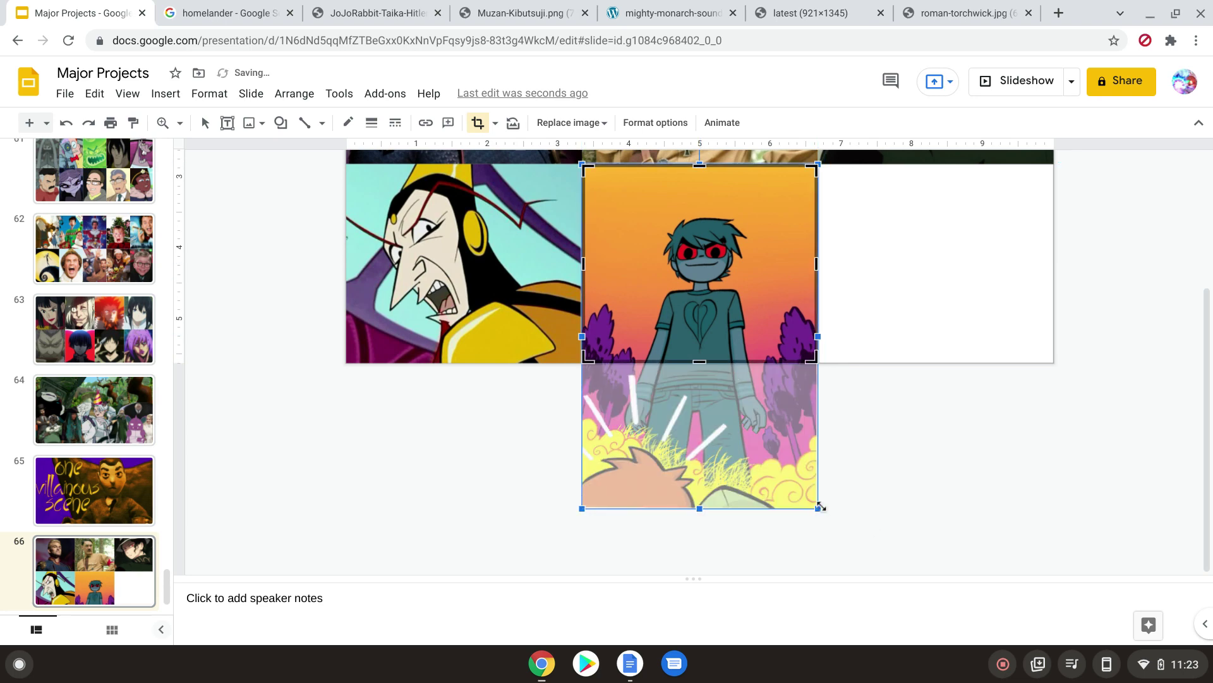
pyautogui.moveTo(819, 508); pyautogui.dragTo(954, 480)
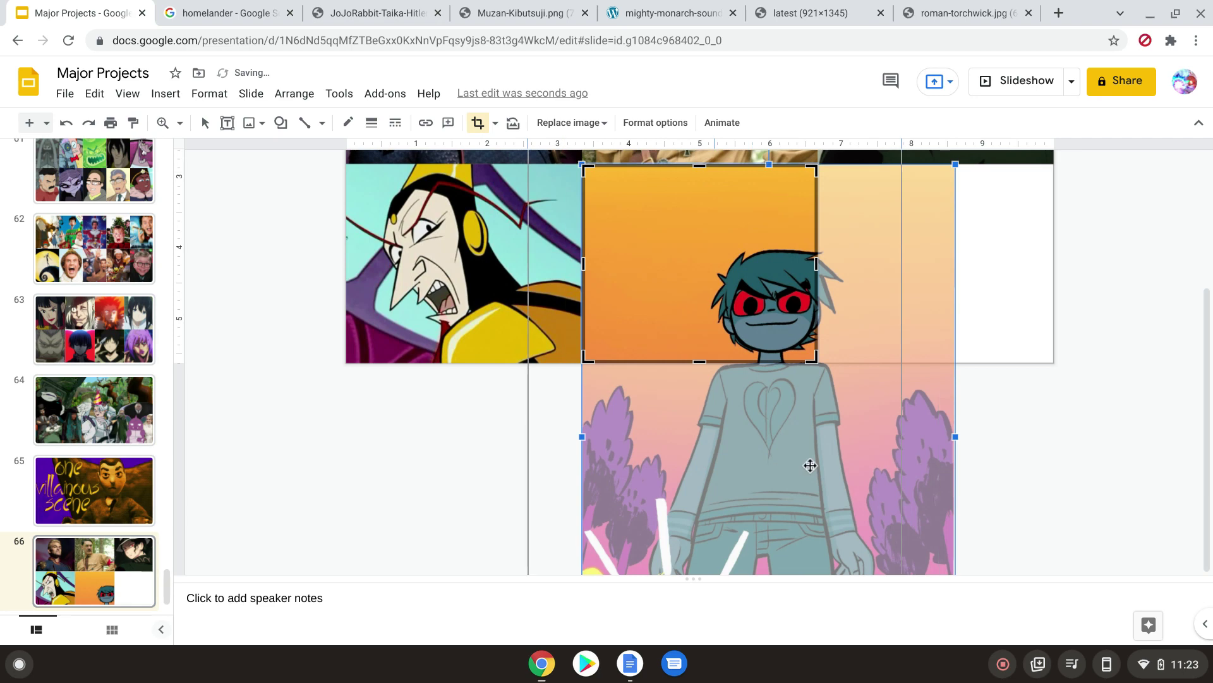
pyautogui.moveTo(793, 458); pyautogui.dragTo(797, 424)
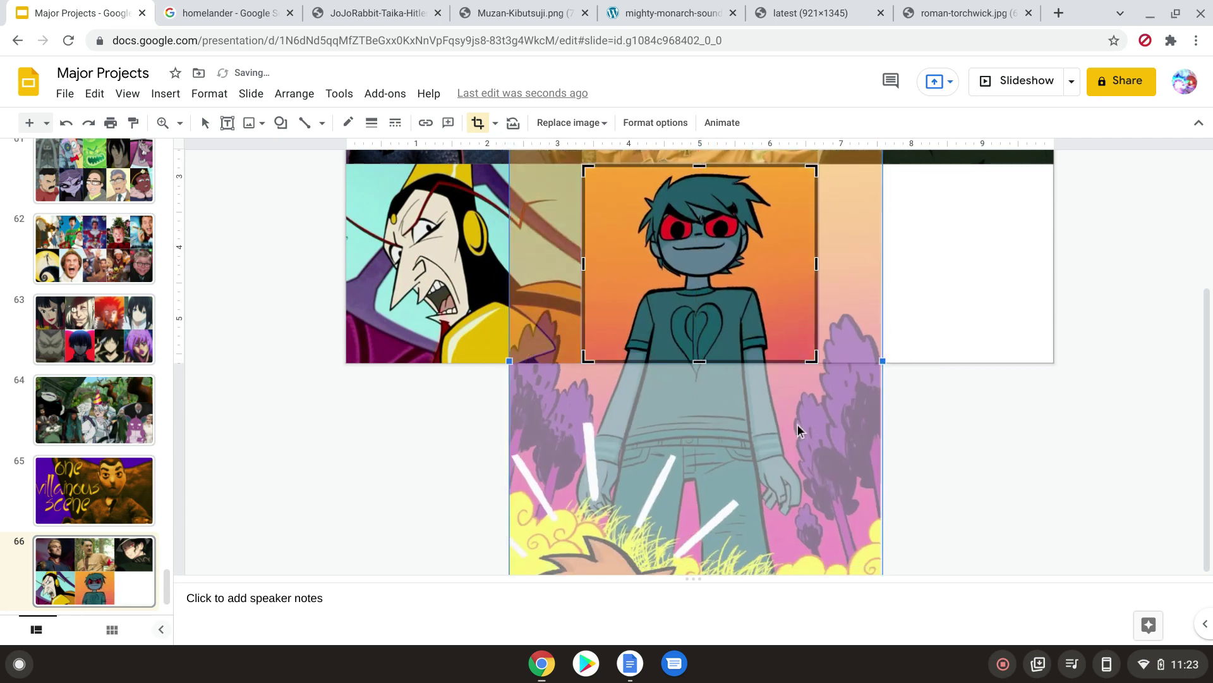
pyautogui.click(898, 426)
pyautogui.click(960, 7)
pyautogui.moveTo(445, 342); pyautogui.dragTo(969, 265)
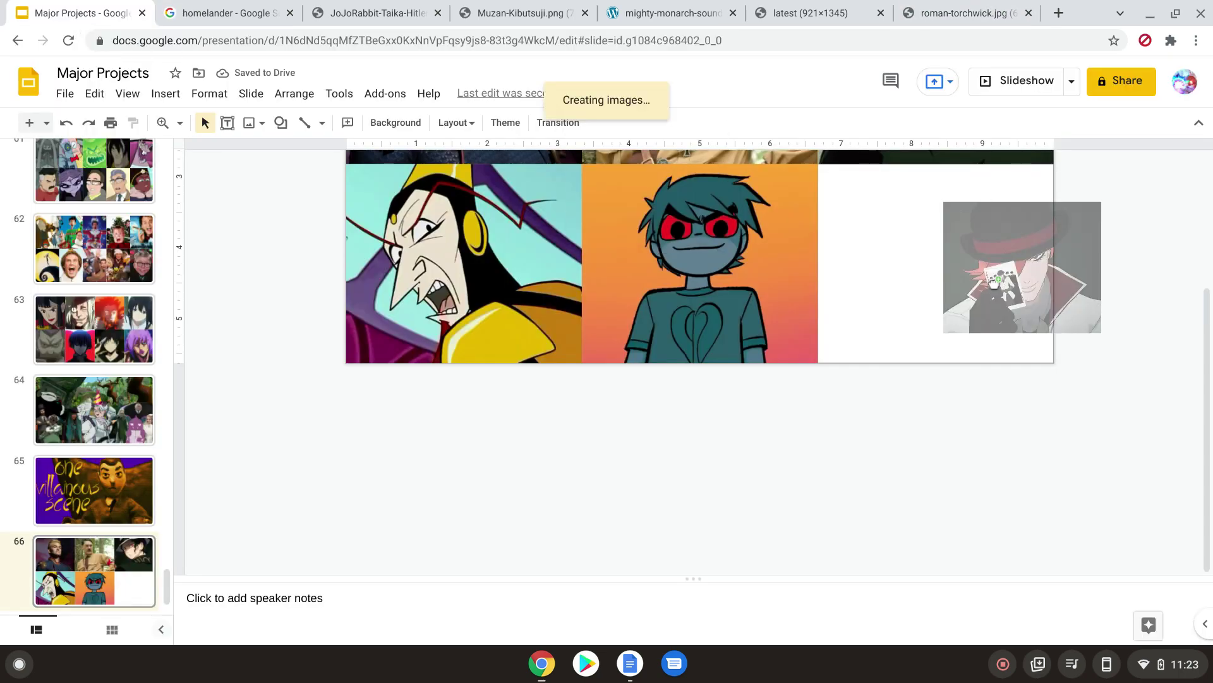
# Move, shrink and crop the Roman Torchwick image's bottom and right into the bottom-right cell.
pyautogui.moveTo(1097, 349); pyautogui.dragTo(926, 236)
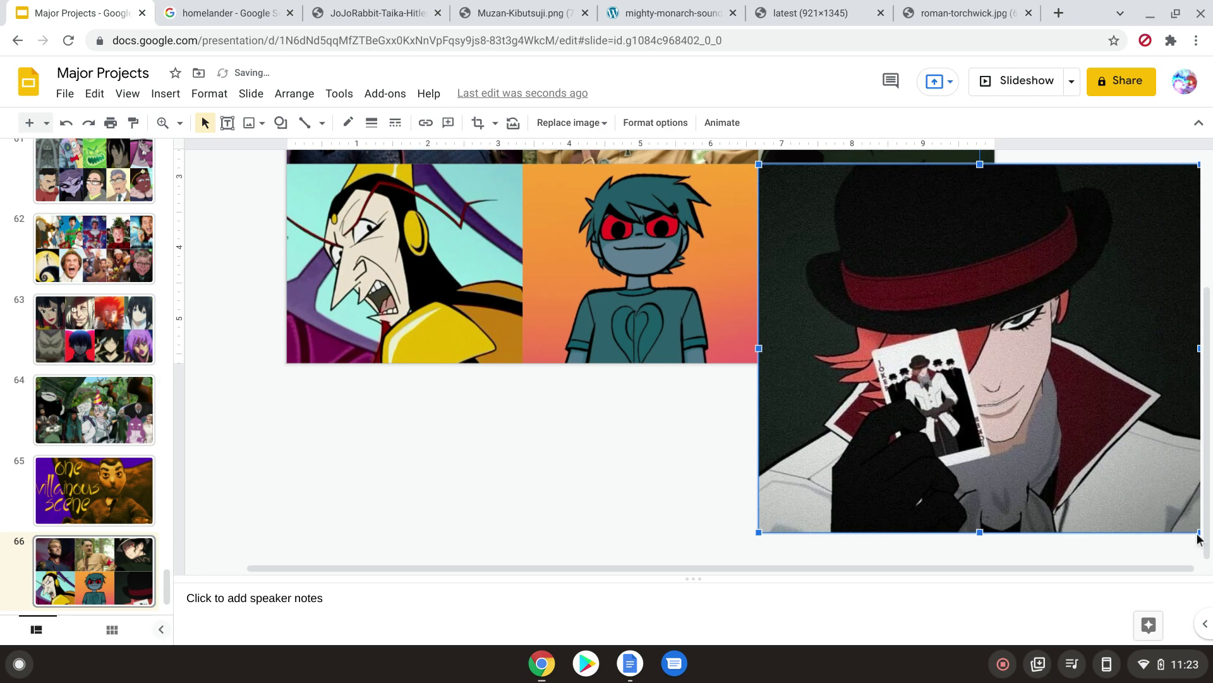
pyautogui.moveTo(1198, 534); pyautogui.dragTo(1049, 406)
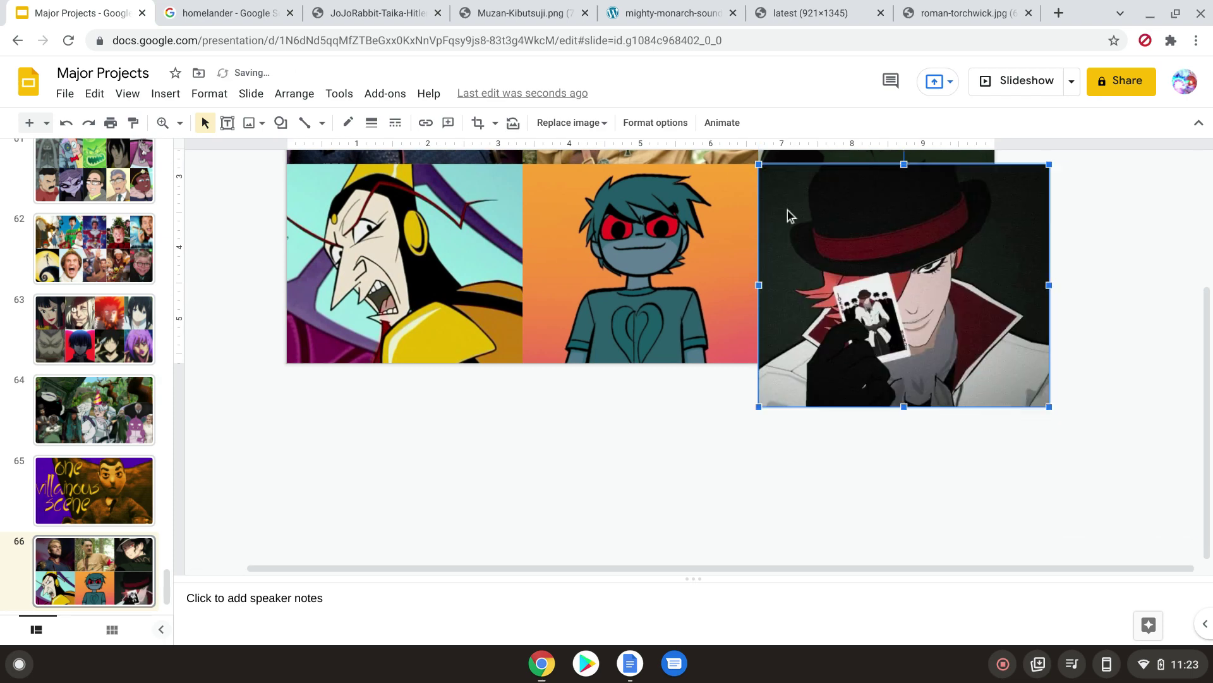
pyautogui.click(478, 122)
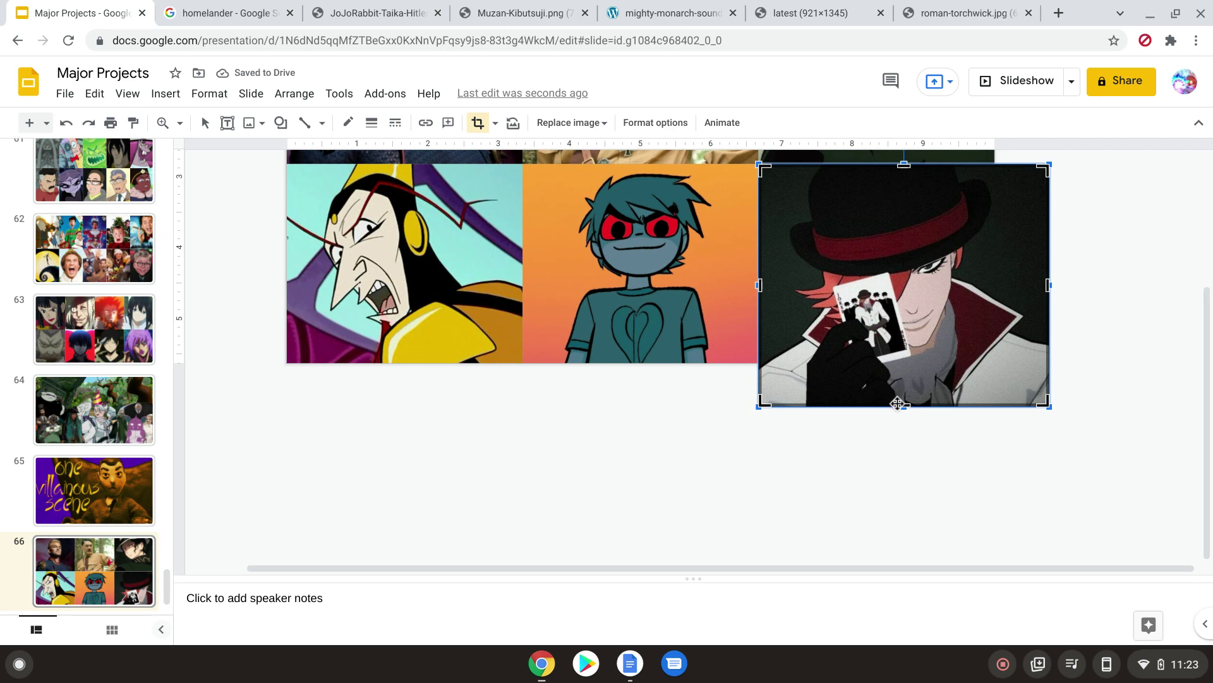
pyautogui.moveTo(900, 405); pyautogui.dragTo(904, 360)
pyautogui.moveTo(1048, 265); pyautogui.dragTo(995, 262)
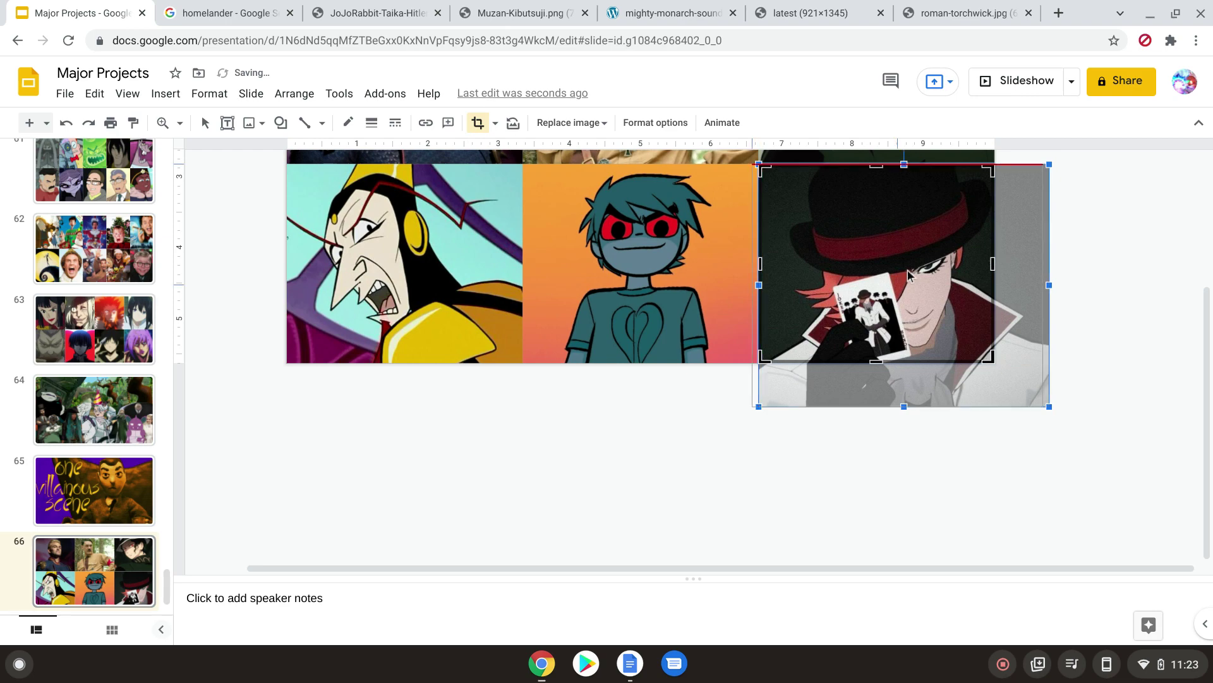
pyautogui.click(1042, 398)
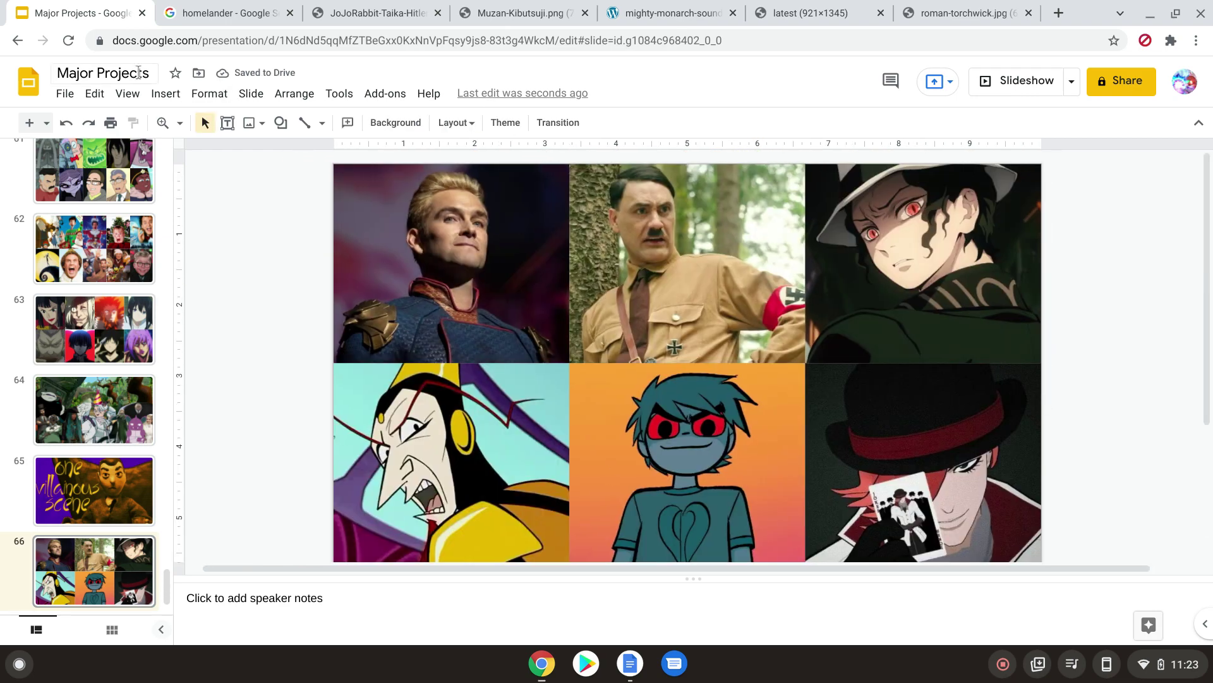
# Draw a rectangle shape sized to cover the top-middle image cell.
pyautogui.click(166, 93)
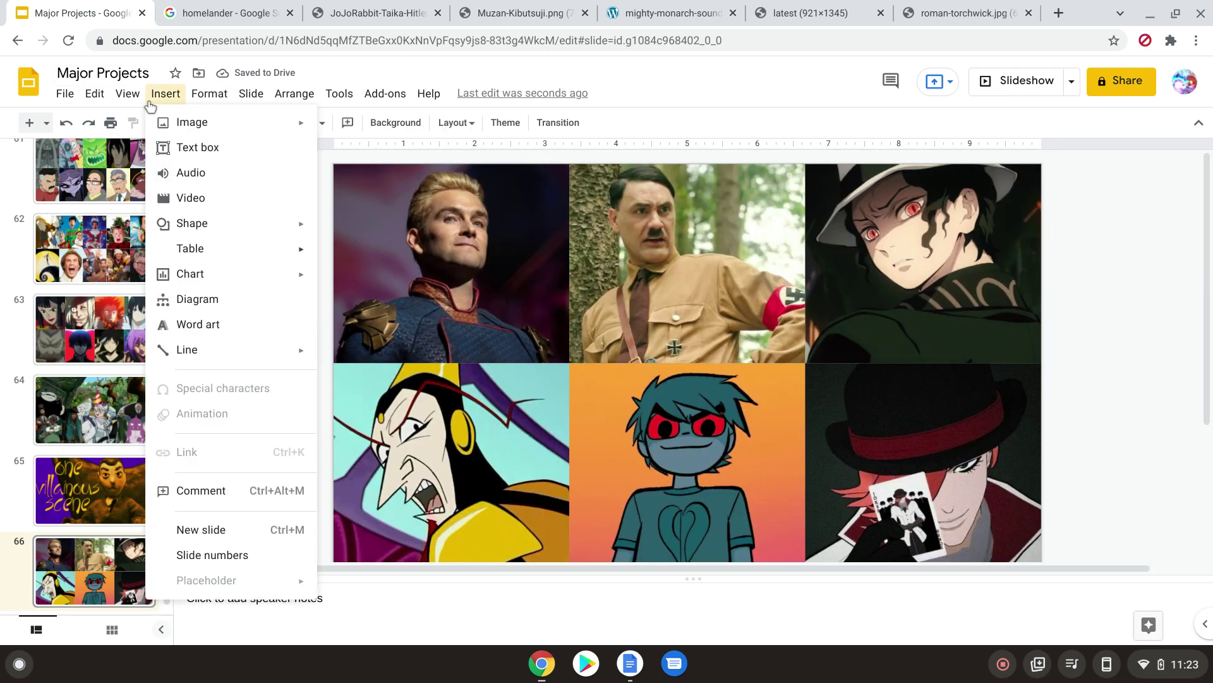
pyautogui.moveTo(270, 234)
pyautogui.moveTo(392, 228)
pyautogui.click(453, 236)
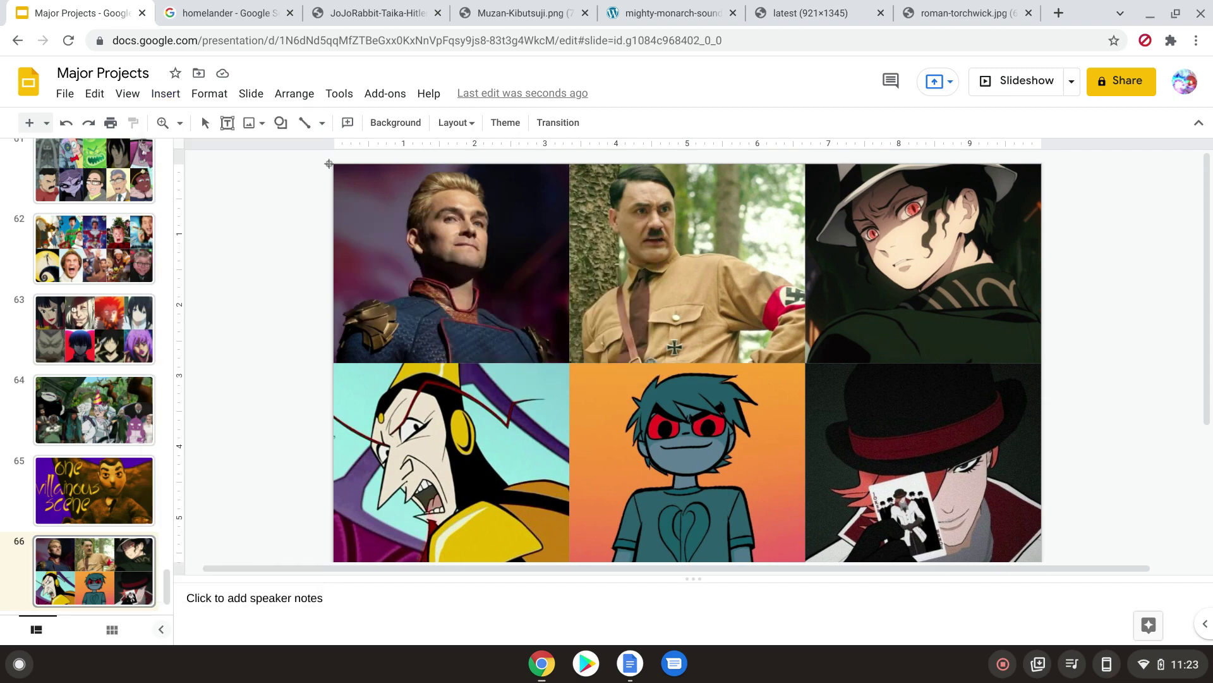
pyautogui.moveTo(641, 222); pyautogui.dragTo(757, 336)
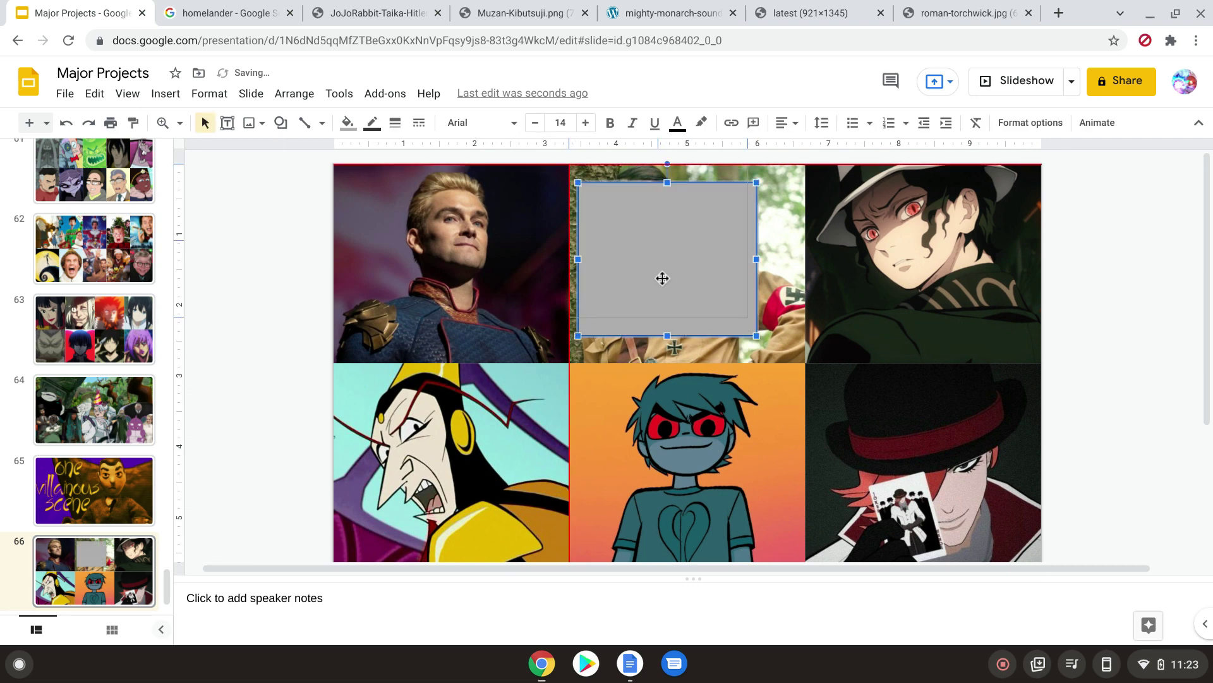
pyautogui.moveTo(662, 278); pyautogui.dragTo(653, 259)
pyautogui.moveTo(802, 352); pyautogui.dragTo(806, 363)
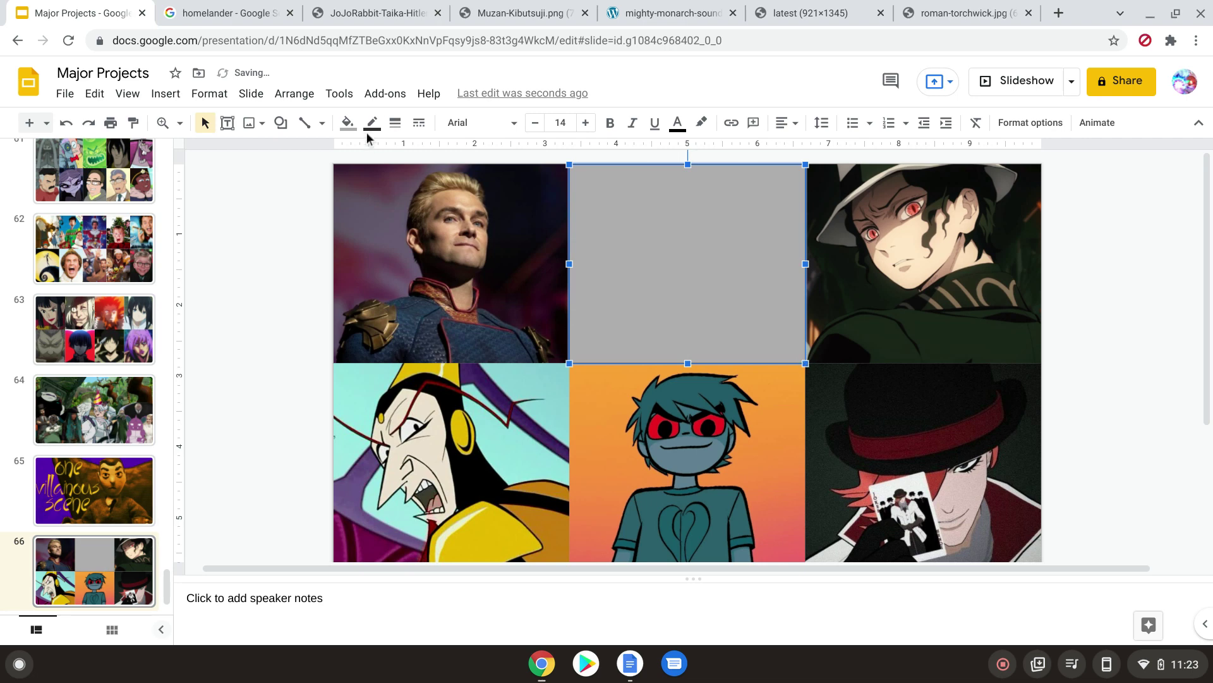
# Give the rectangle a black fill and a transparent border.
pyautogui.click(348, 122)
pyautogui.click(355, 285)
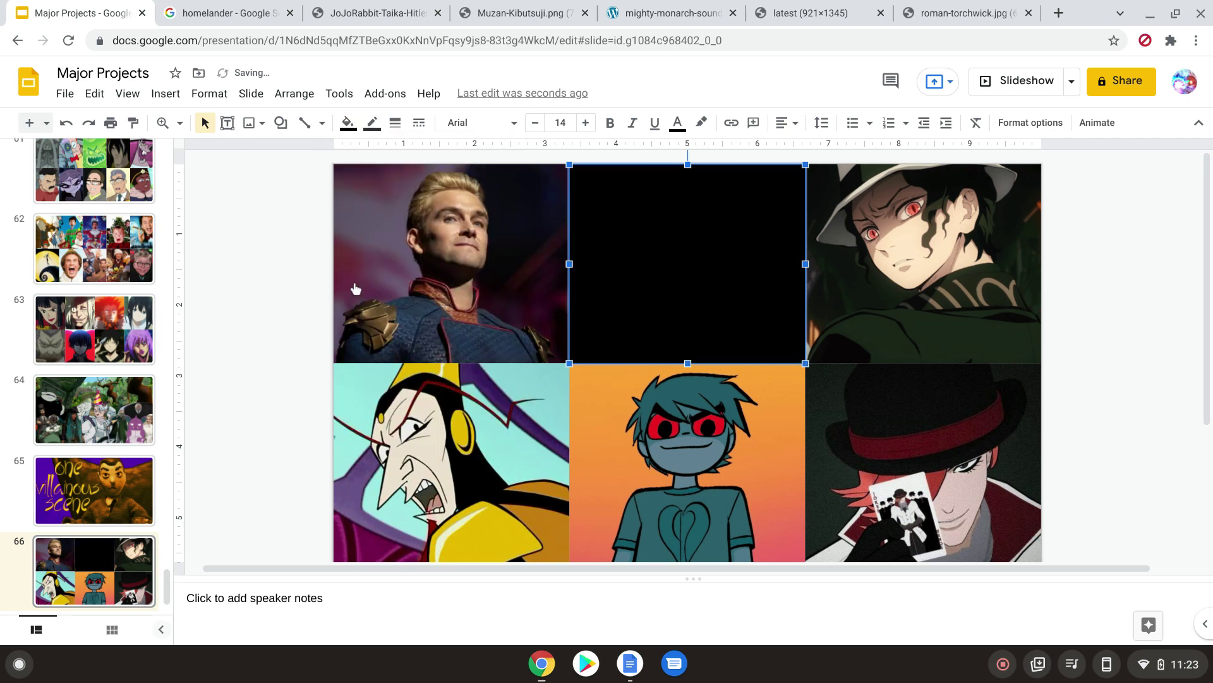
pyautogui.click(373, 121)
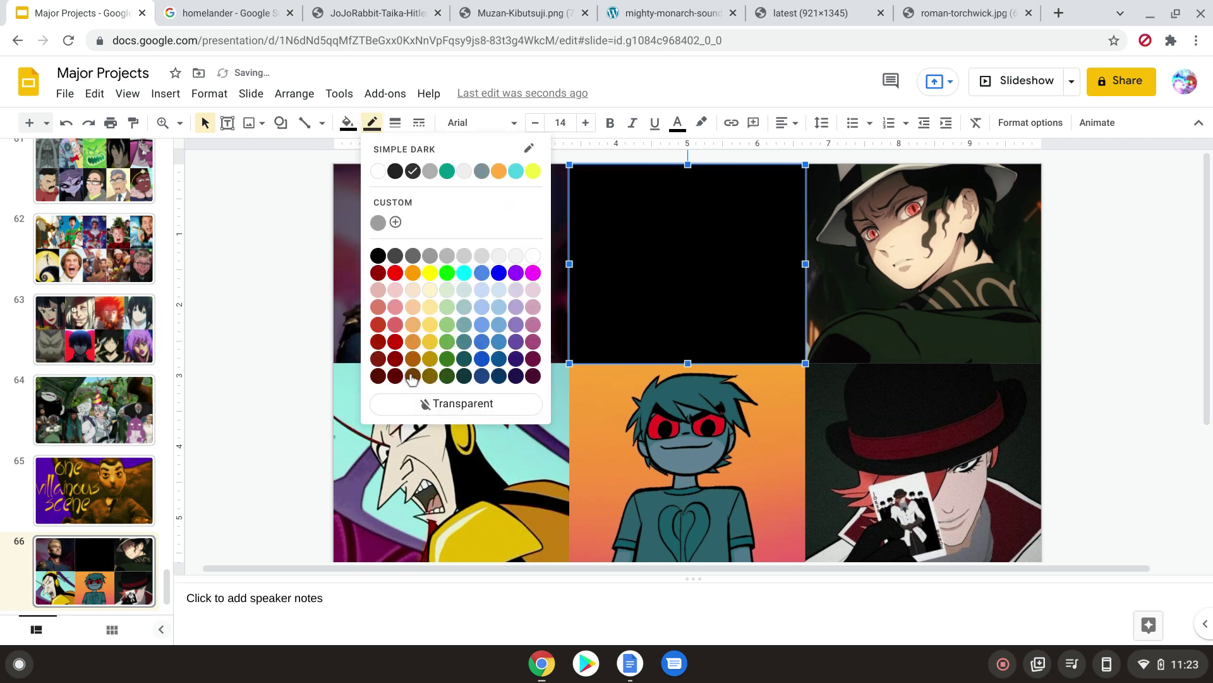
pyautogui.click(423, 403)
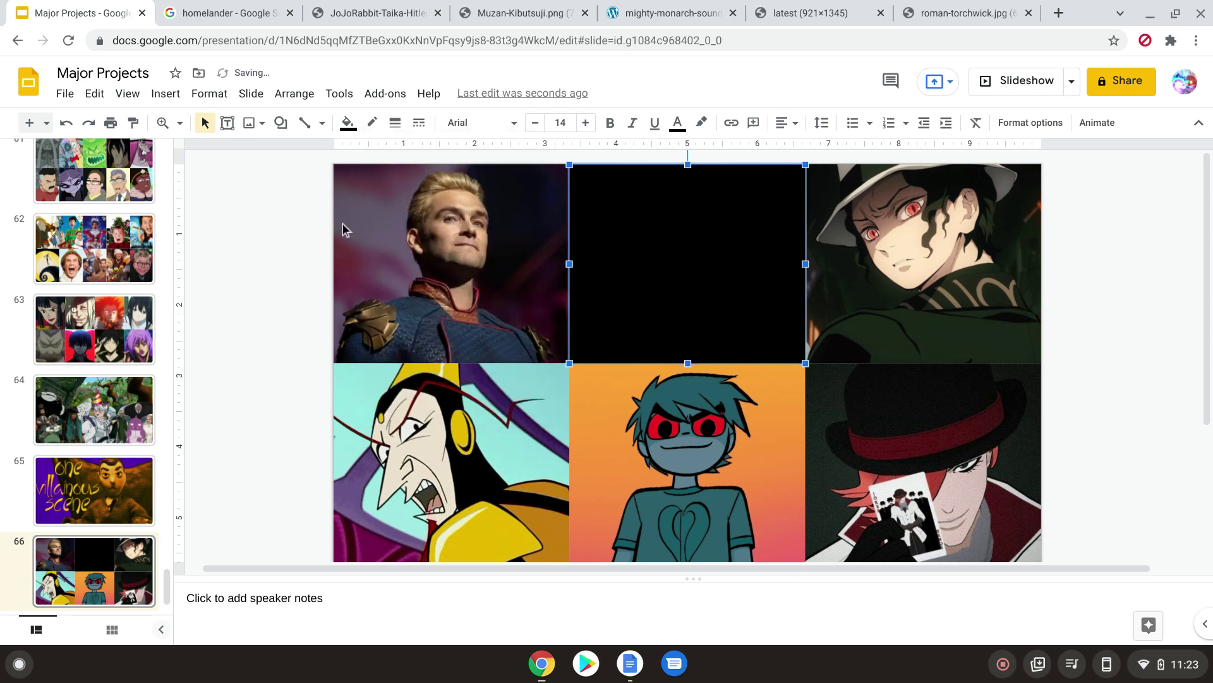
pyautogui.click(228, 123)
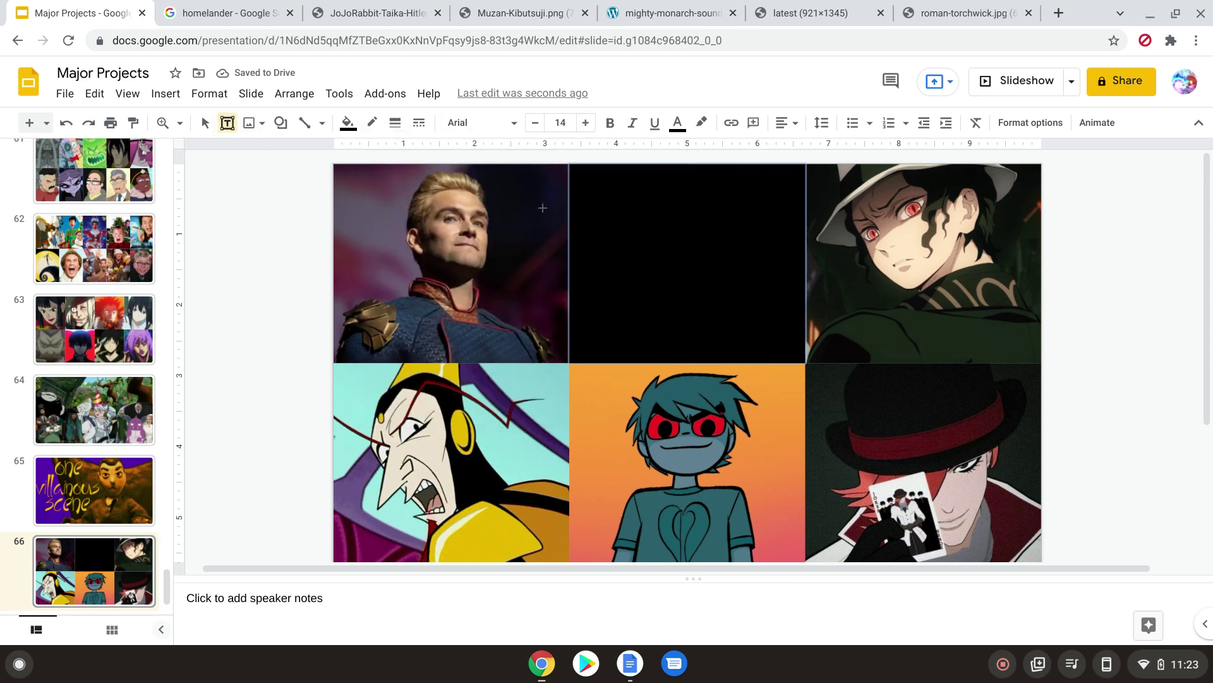
# Place a text box on the black rectangle reading 'Spoilers For' in white, centre-aligned, 24 pt.
pyautogui.moveTo(593, 178); pyautogui.dragTo(779, 324)
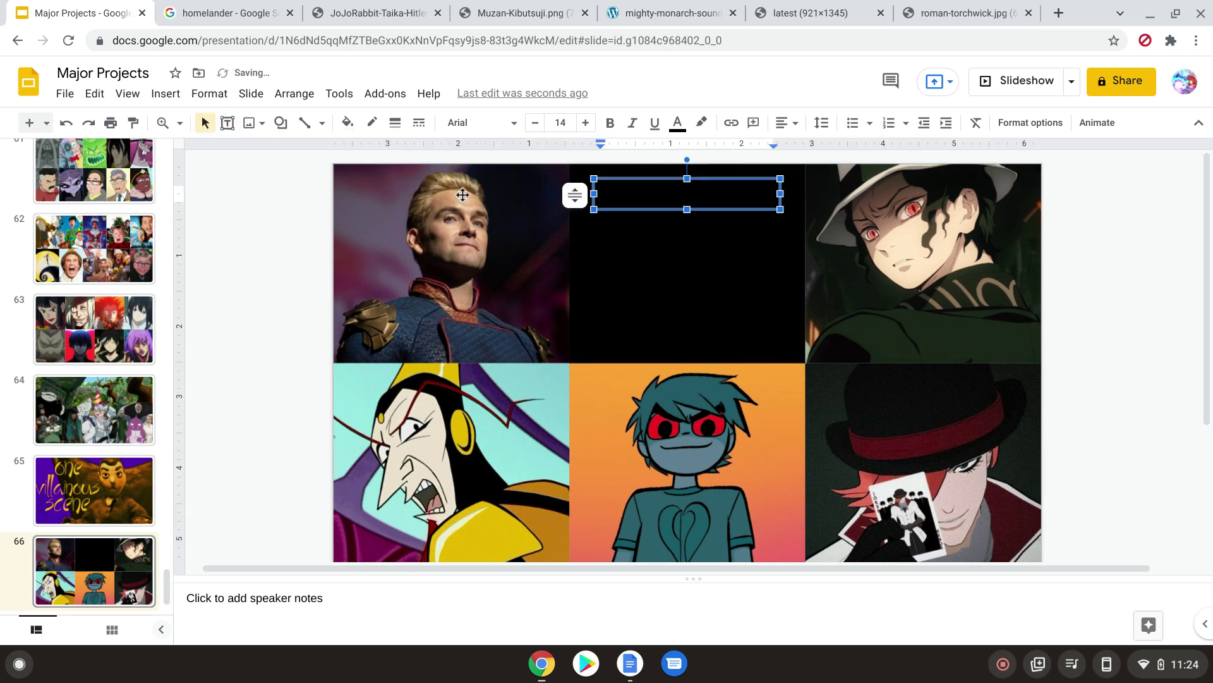
pyautogui.click(677, 122)
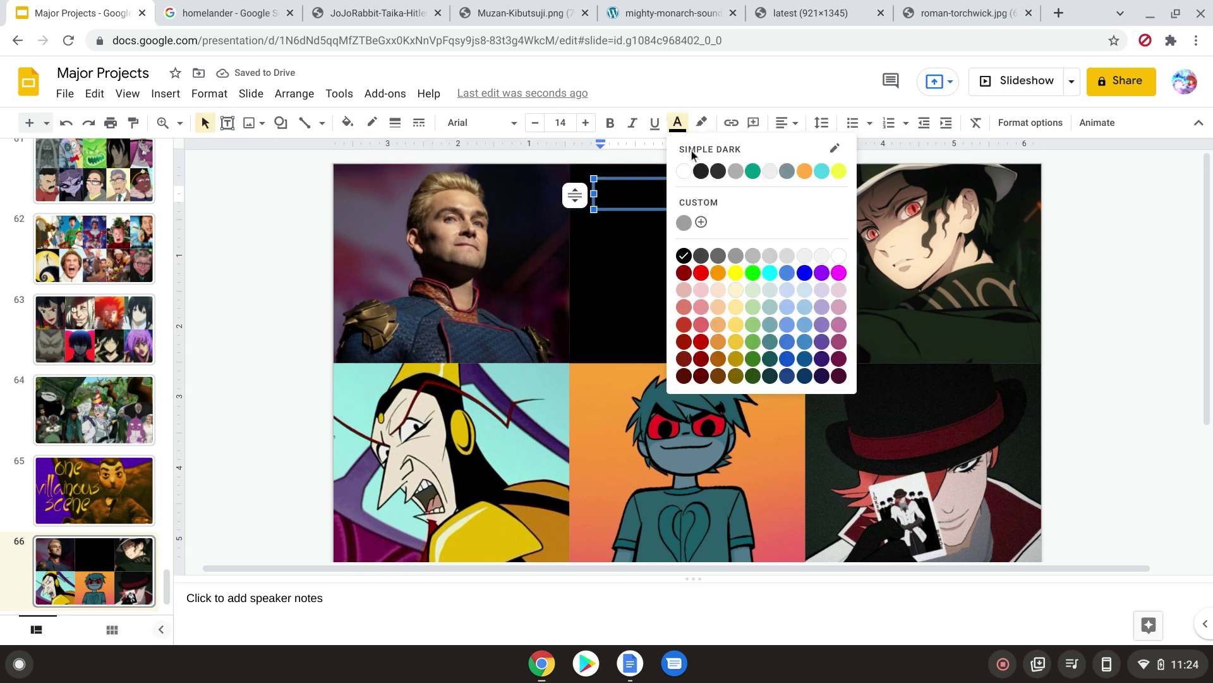
pyautogui.click(686, 169)
pyautogui.click(785, 122)
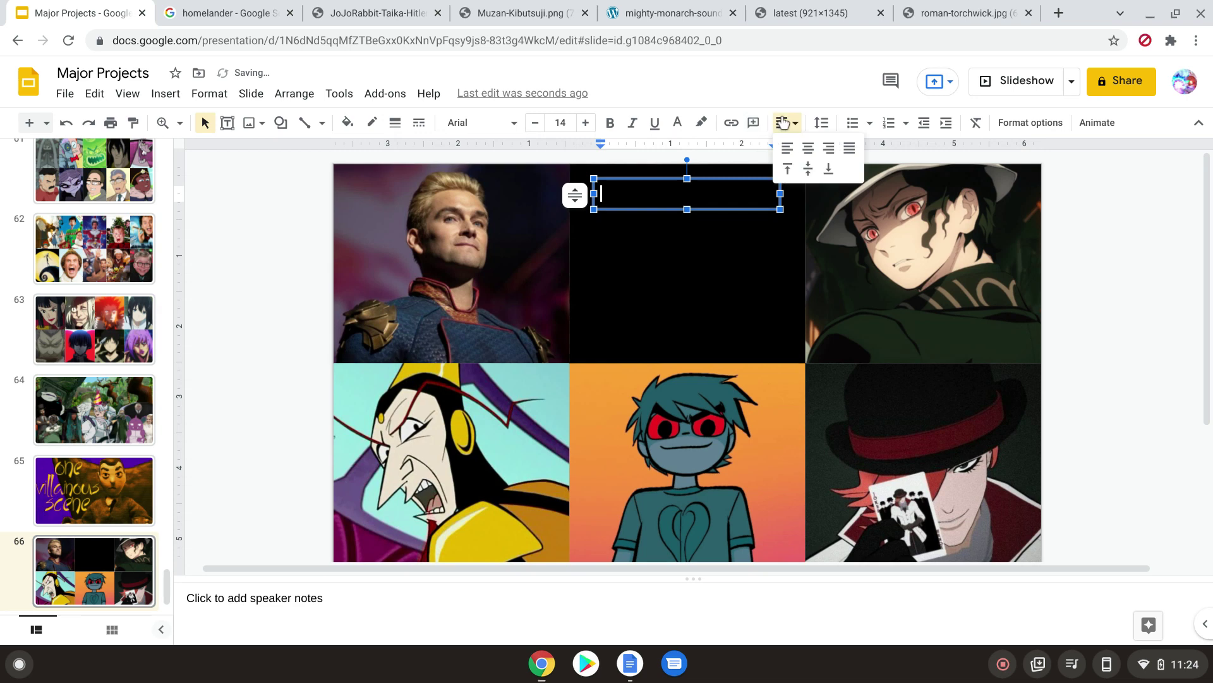
pyautogui.click(795, 157)
pyautogui.write('Spoiler')
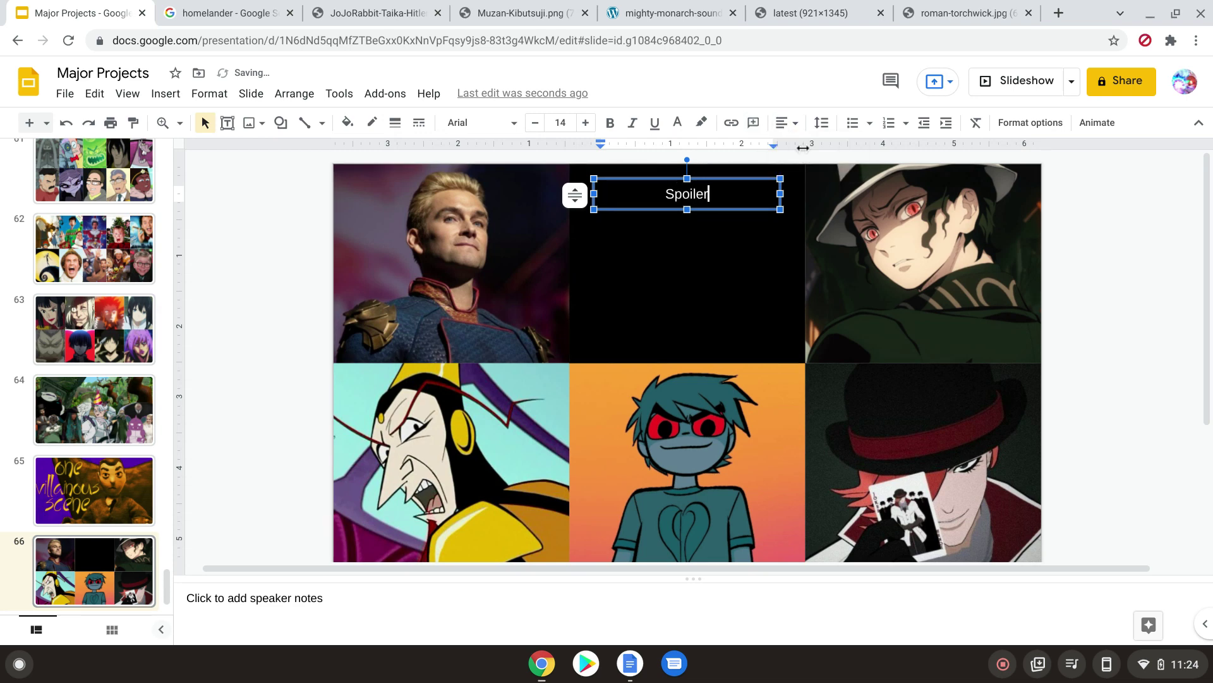
pyautogui.write('s For')
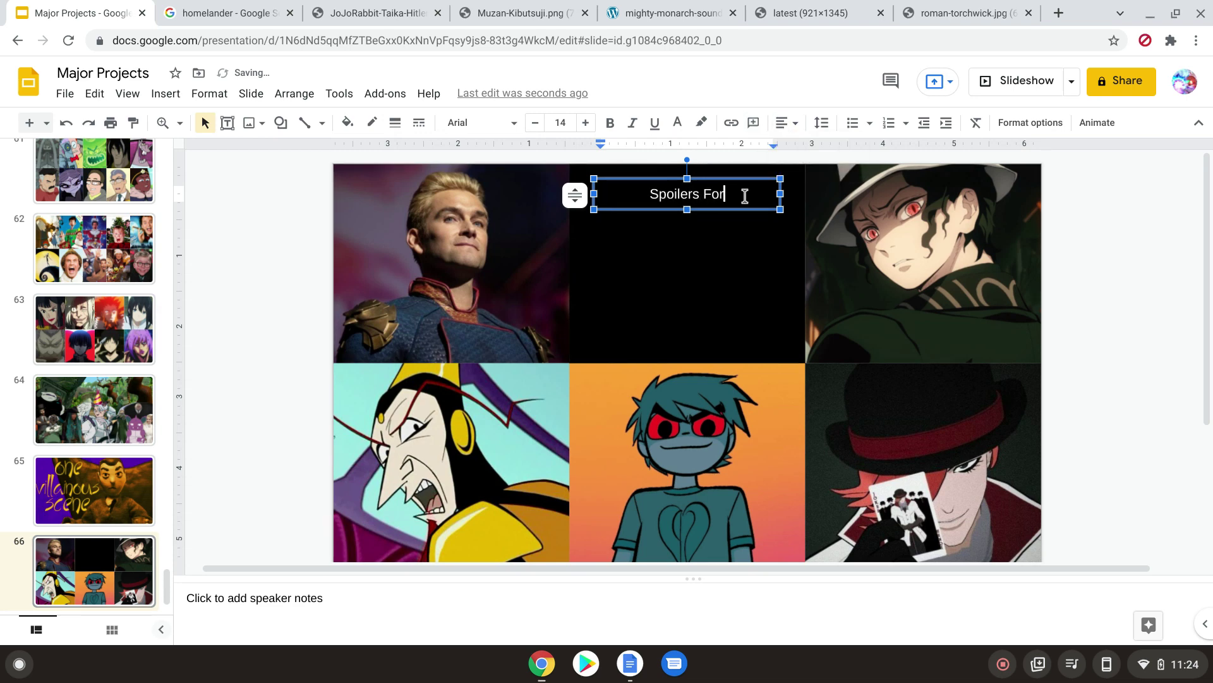
pyautogui.hotkey('ctrl', 'a')
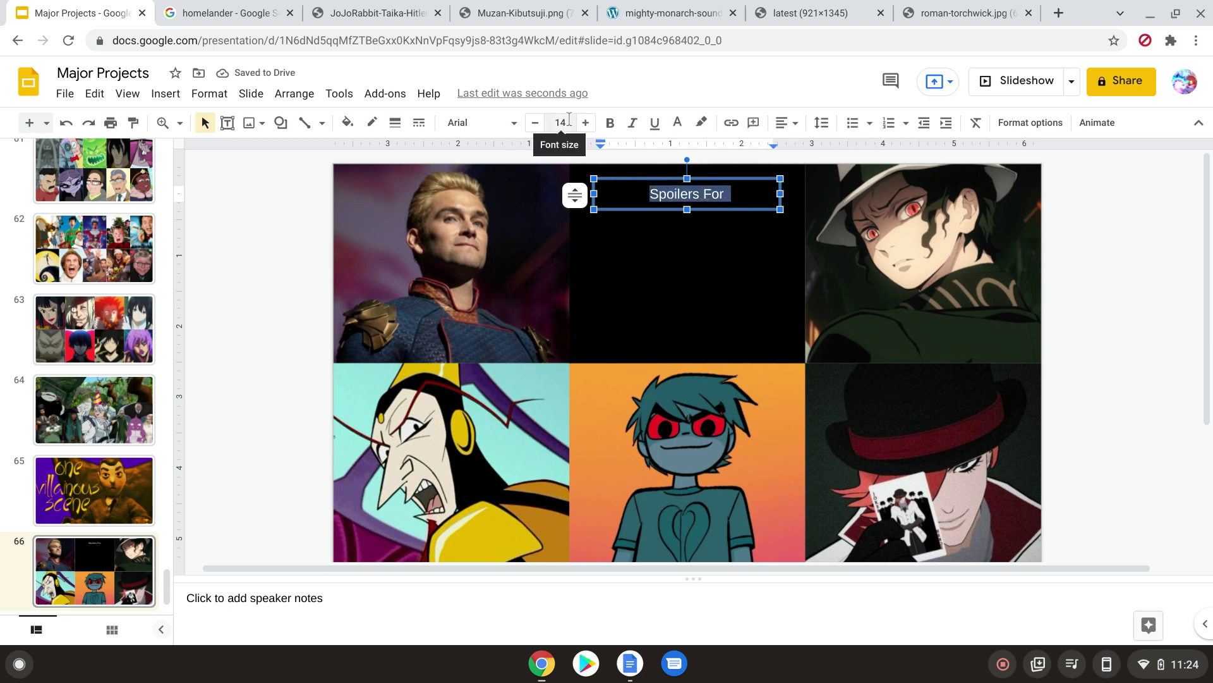
pyautogui.click(572, 123)
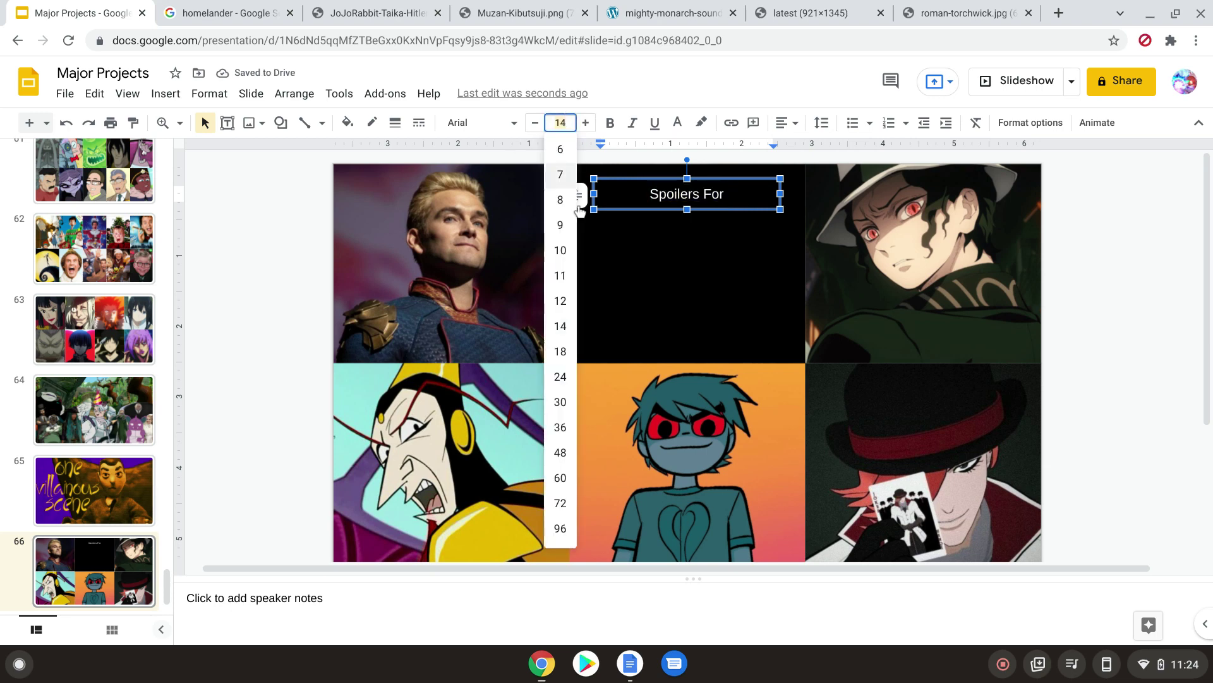
pyautogui.click(559, 379)
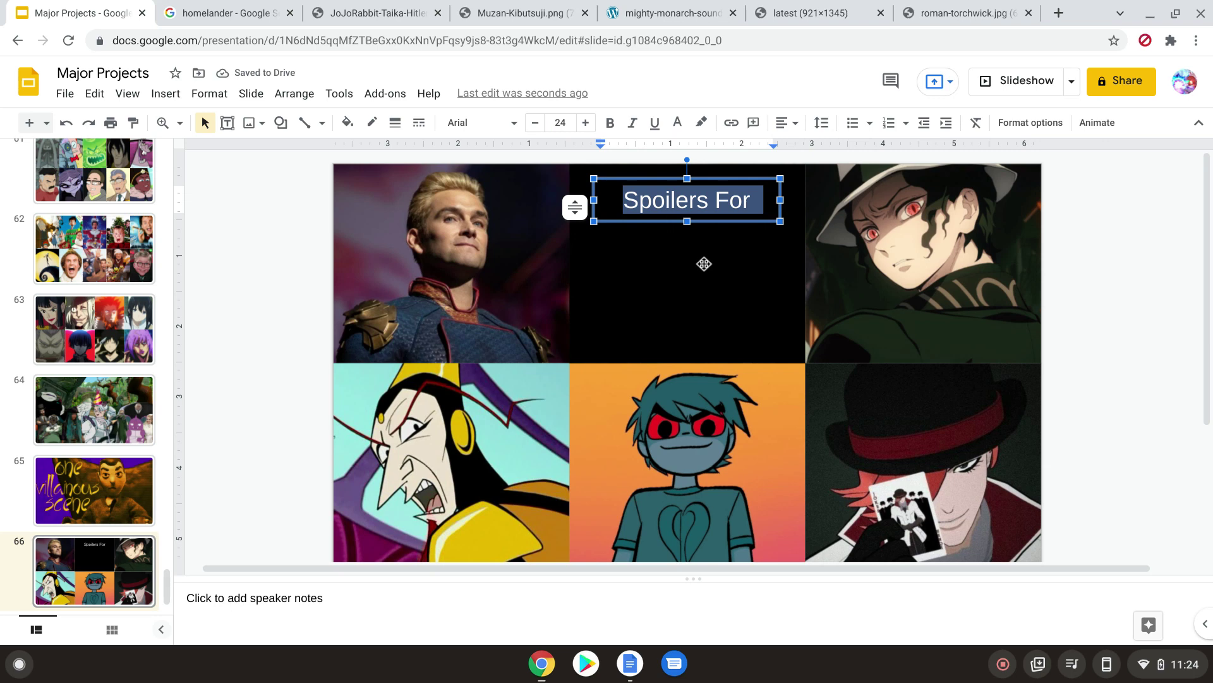